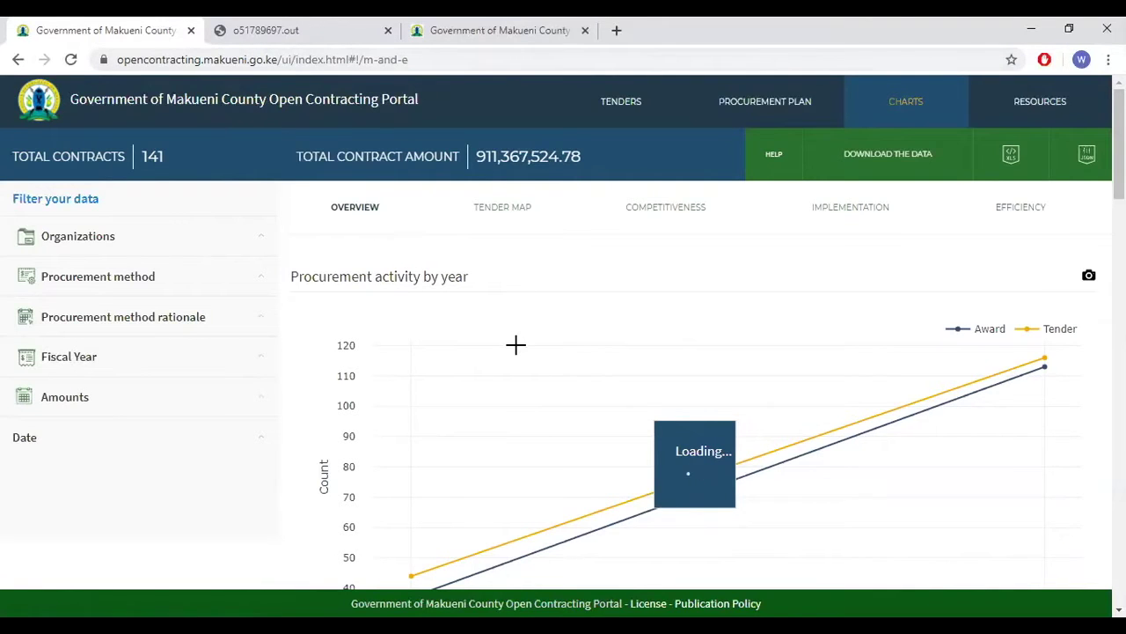
Step: Scroll the Charts overview to the 2018–2019 Procurement activity by year chart
scroll(516, 344, "down", 1)
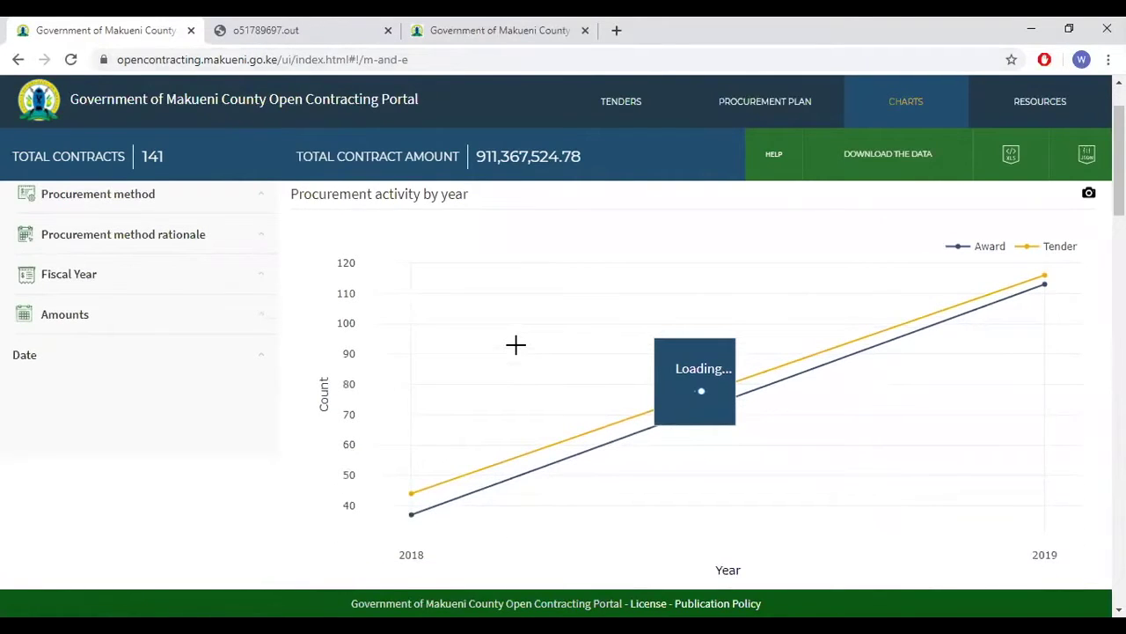
Step: Read the 2018 and 2019 chart point values, then scroll to the Top 10 suppliers table
scroll(515, 344, "up", 1)
scroll(519, 348, "down", 4)
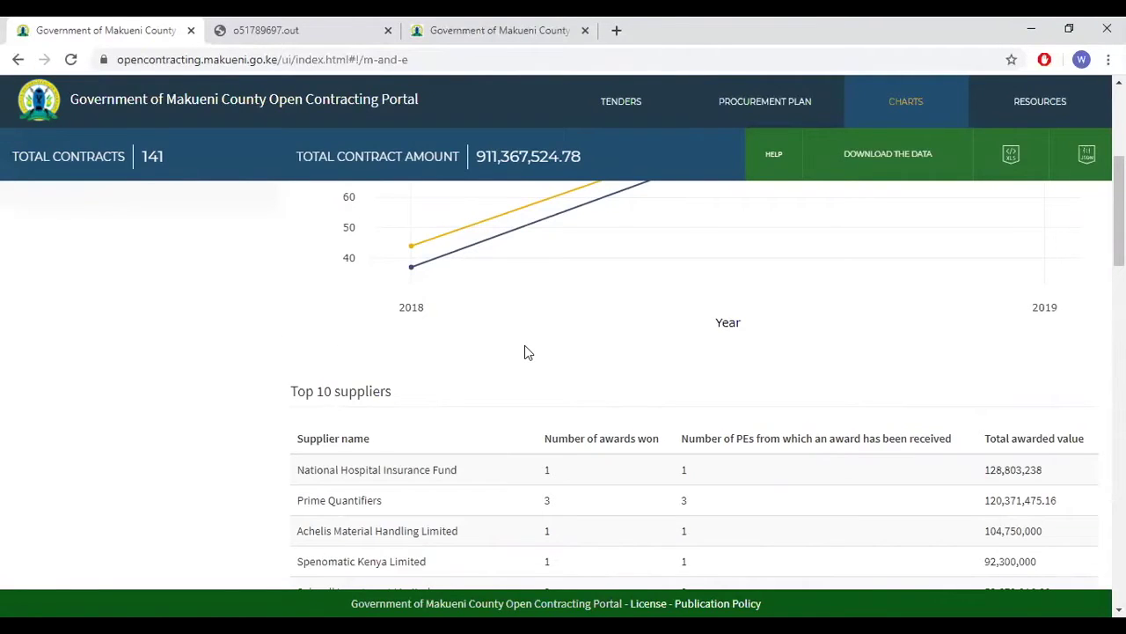
scroll(524, 347, "up", 3)
scroll(536, 337, "up", 1)
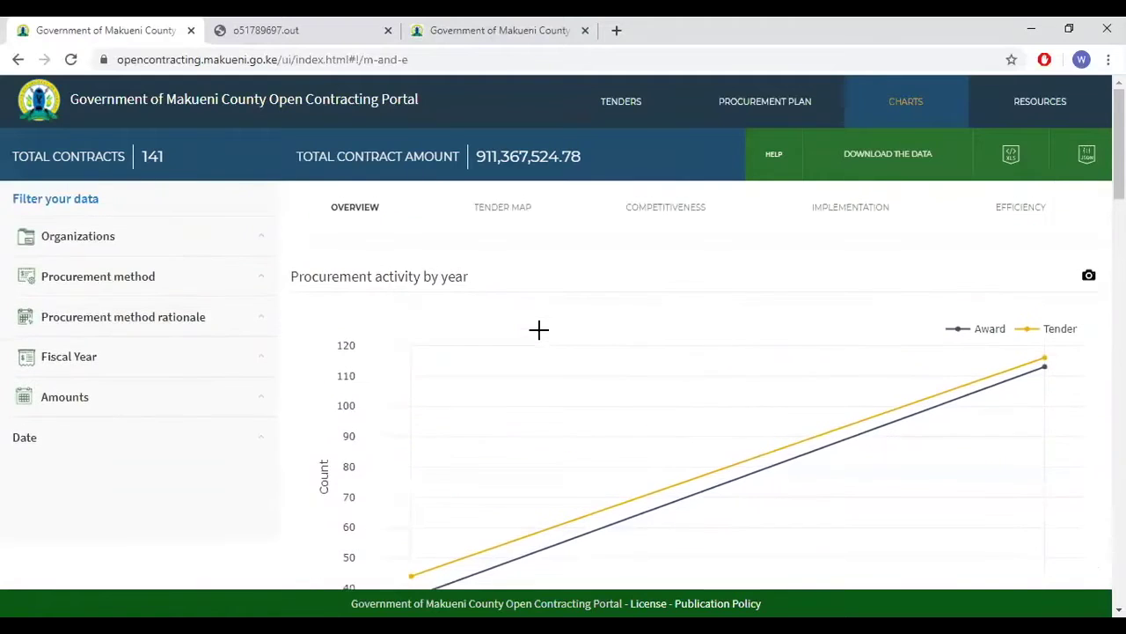
scroll(498, 352, "down", 1)
scroll(491, 374, "down", 1)
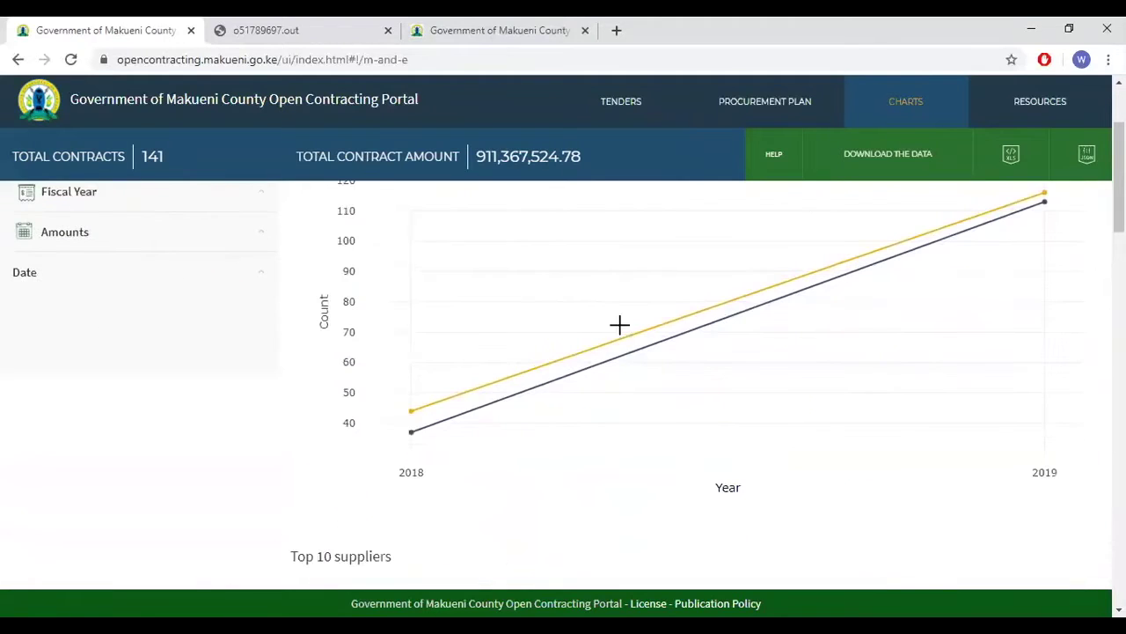
scroll(695, 351, "up", 2)
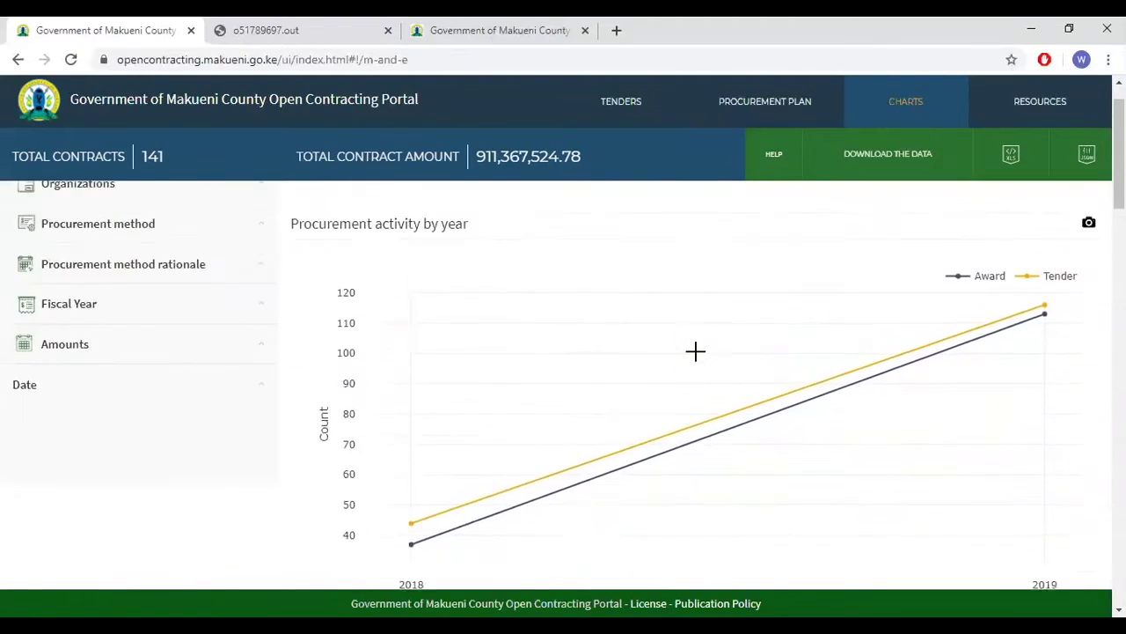
scroll(467, 504, "down", 1)
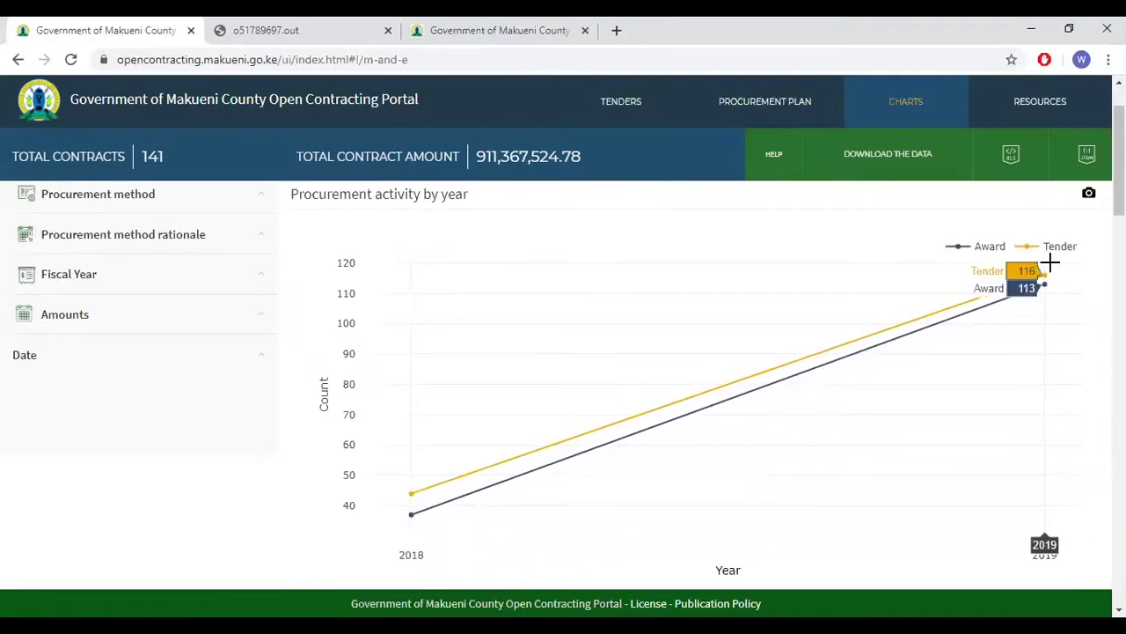
mouse_move(403, 521)
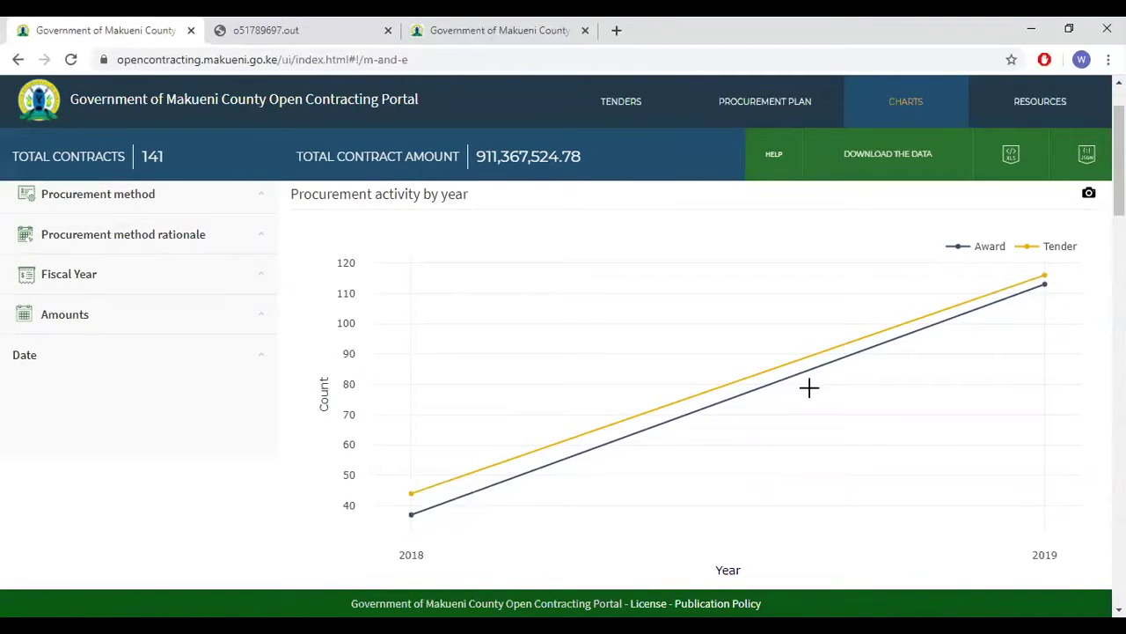
mouse_move(1046, 286)
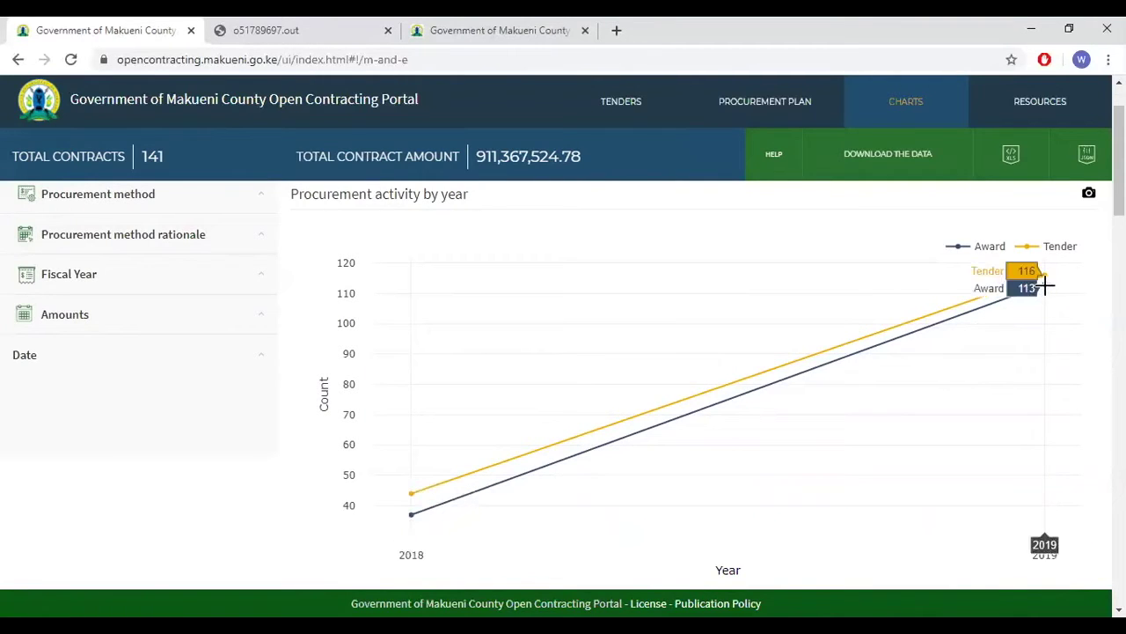
scroll(754, 370, "down", 5)
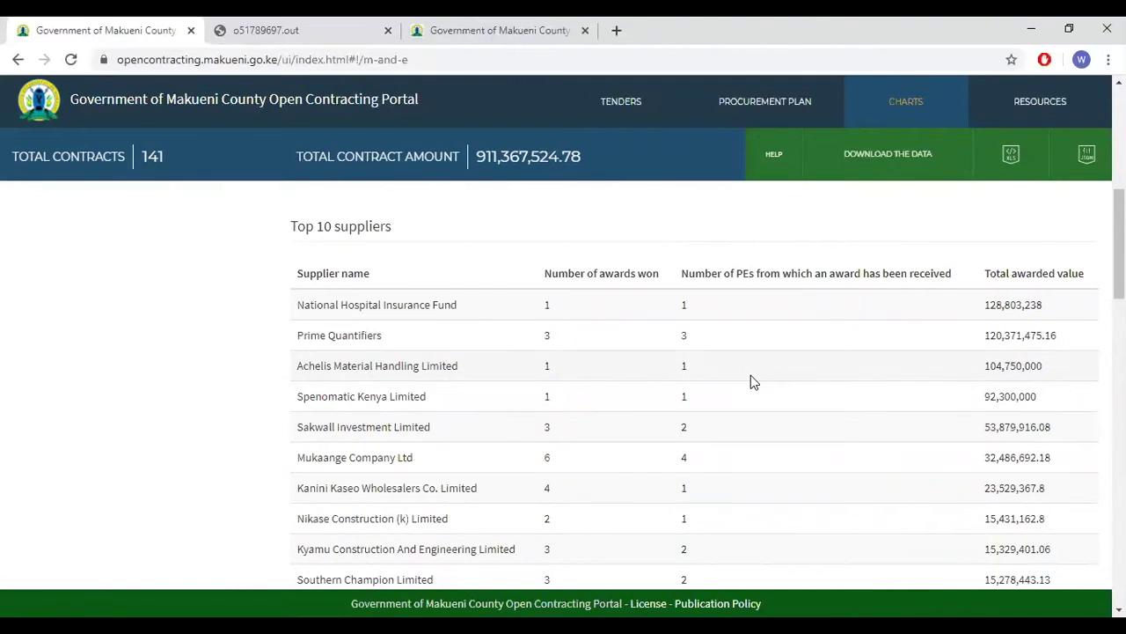
Step: Scroll past the Top 10 largest tenders and awards tables to the empty Expenditure to-date vs. Budget chart
scroll(645, 406, "down", 5)
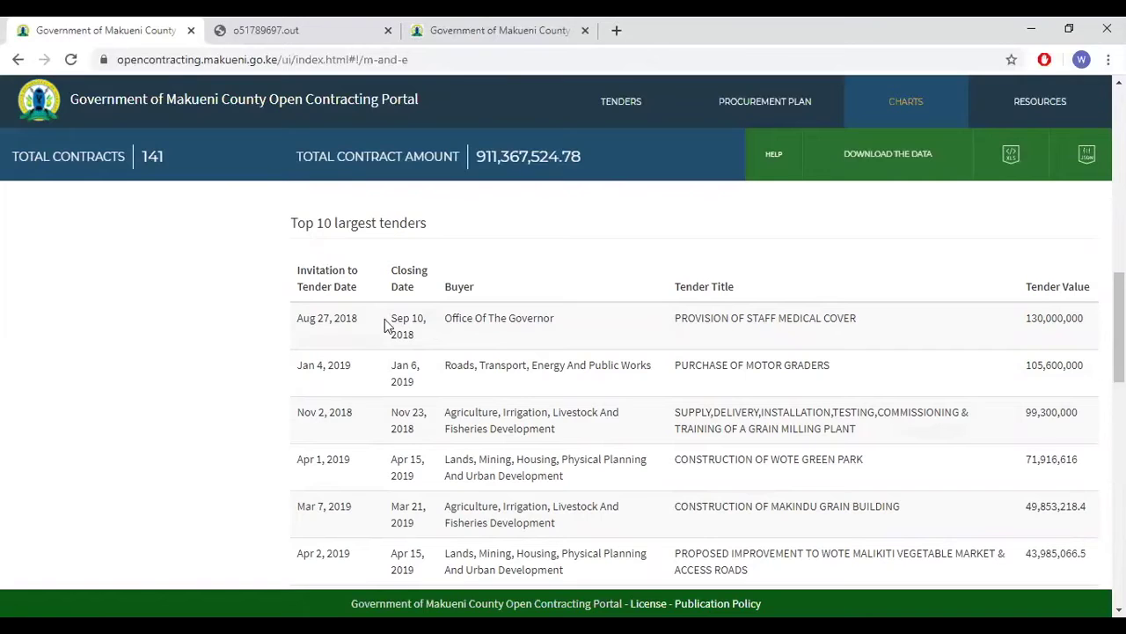
scroll(385, 323, "up", 3)
scroll(388, 327, "down", 9)
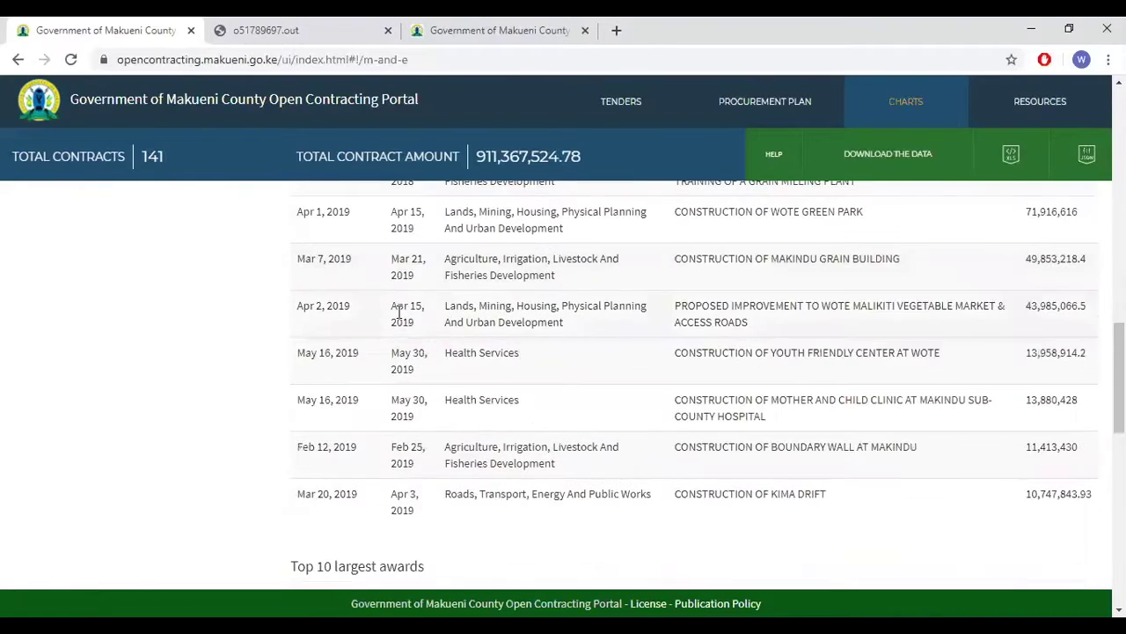
scroll(398, 312, "down", 1)
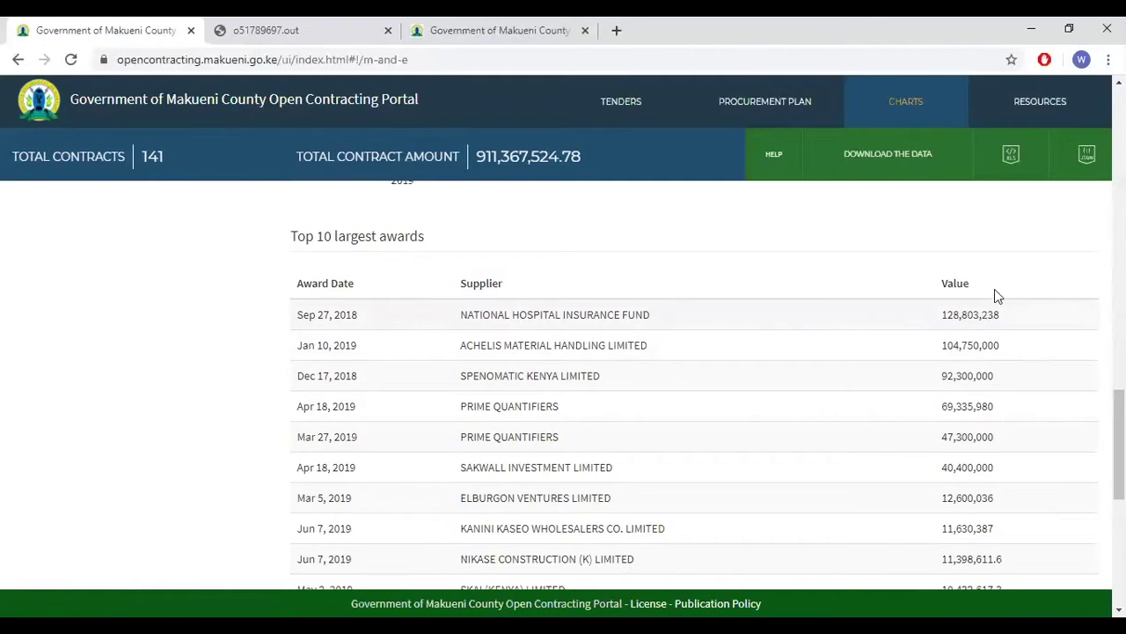
scroll(636, 395, "down", 3)
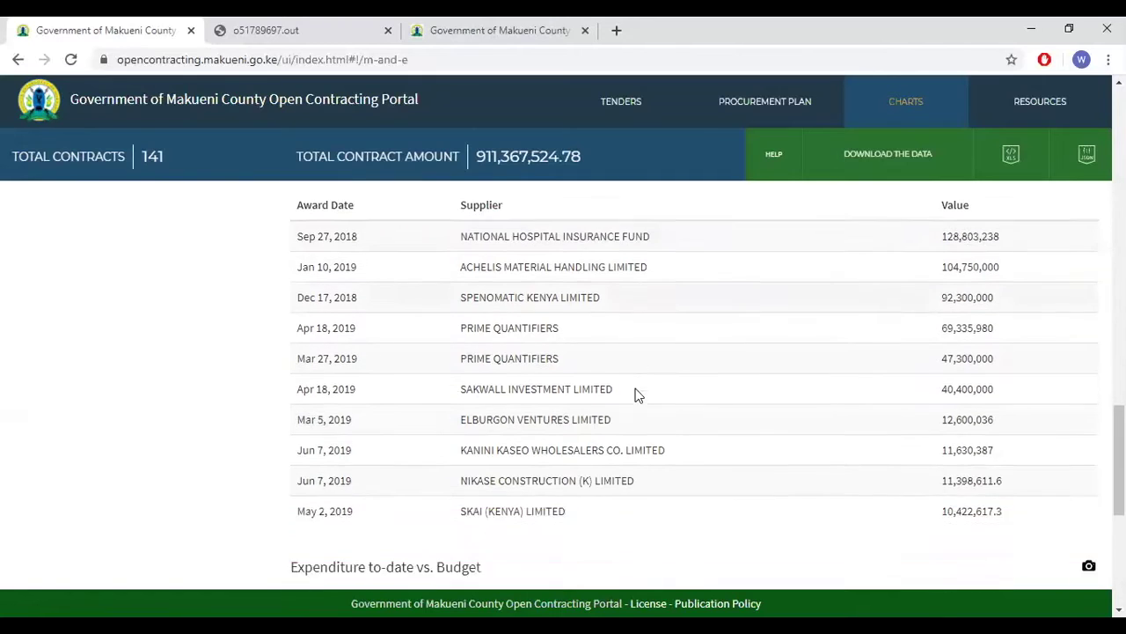
scroll(640, 391, "down", 2)
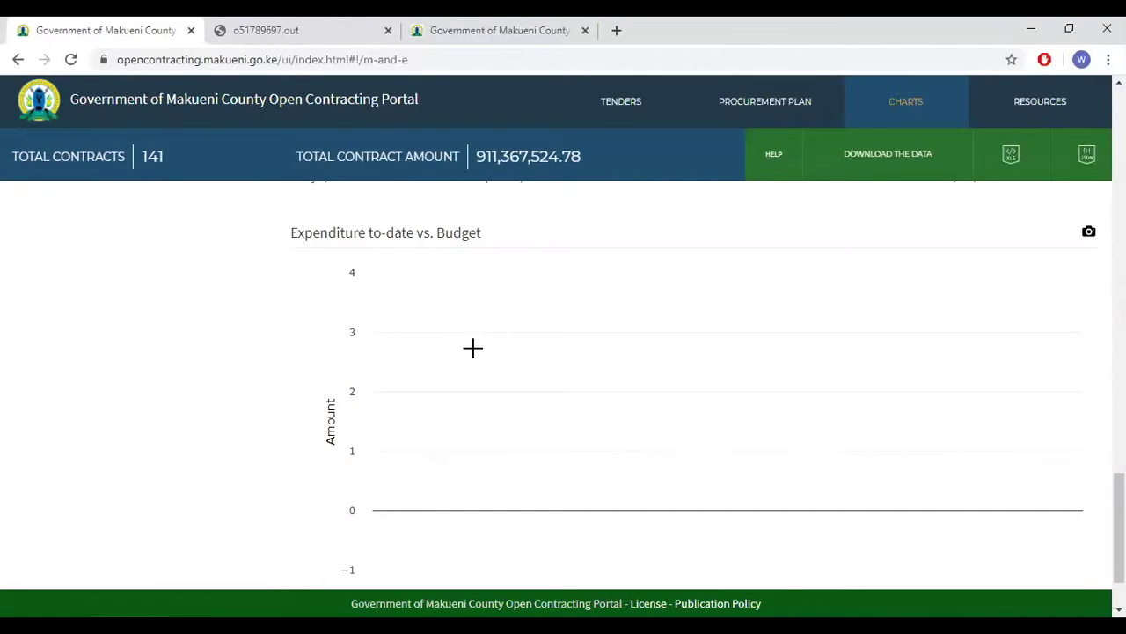
Step: Return to the top of the overview with the filter panel and activity chart
scroll(472, 348, "down", 1)
scroll(473, 348, "up", 1)
scroll(532, 392, "up", 15)
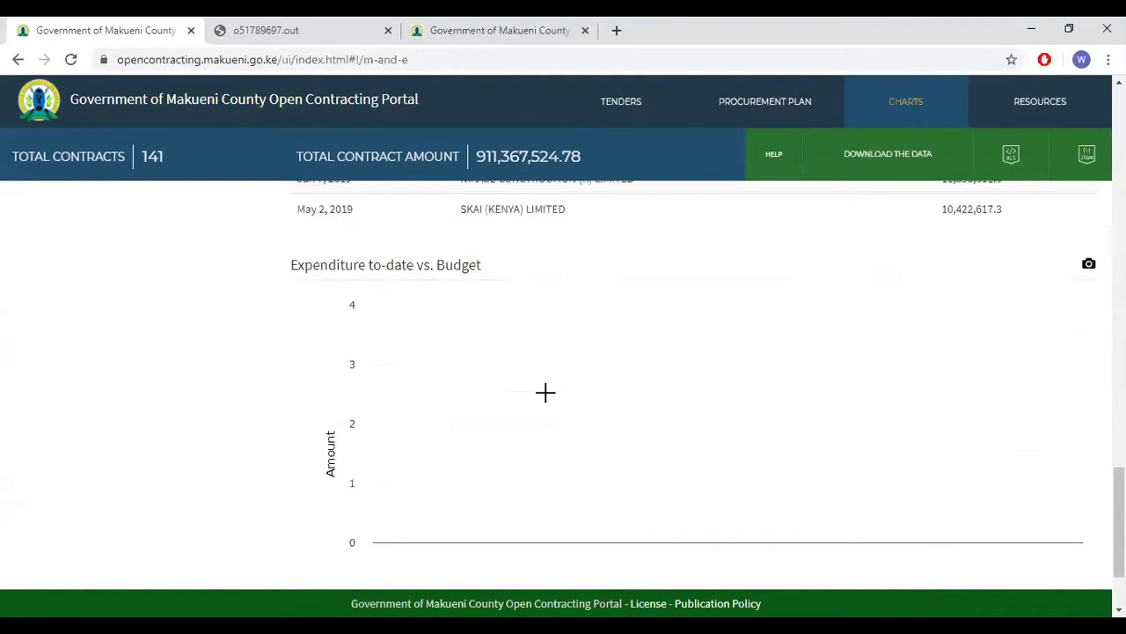
scroll(557, 402, "up", 10)
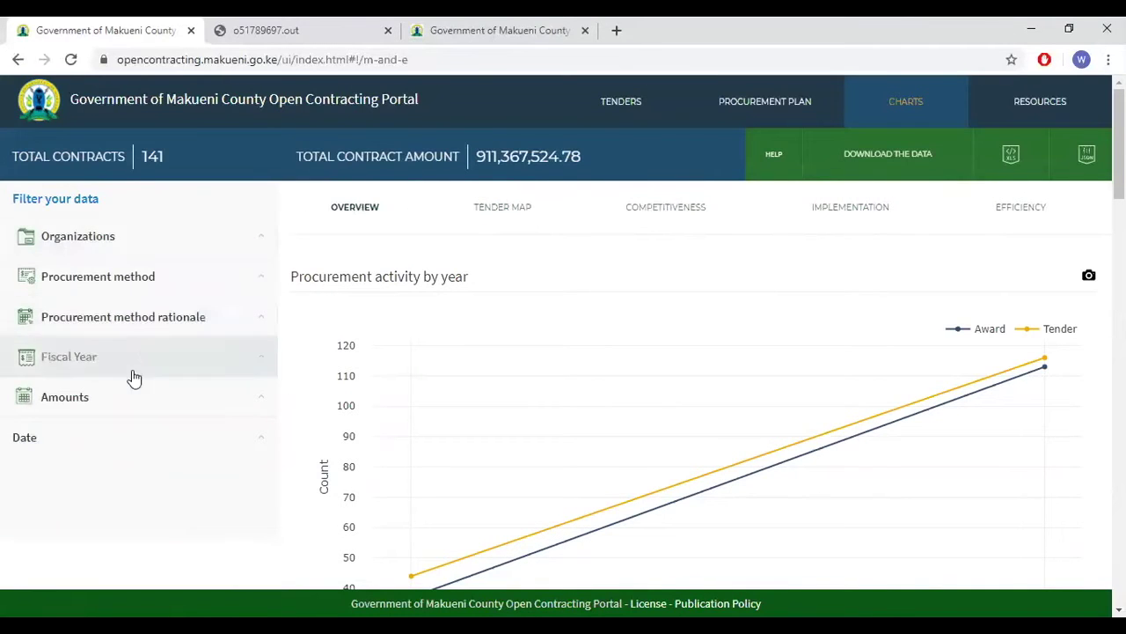
Step: Filter the charts by the Health Services department under Organizations
left_click(123, 235)
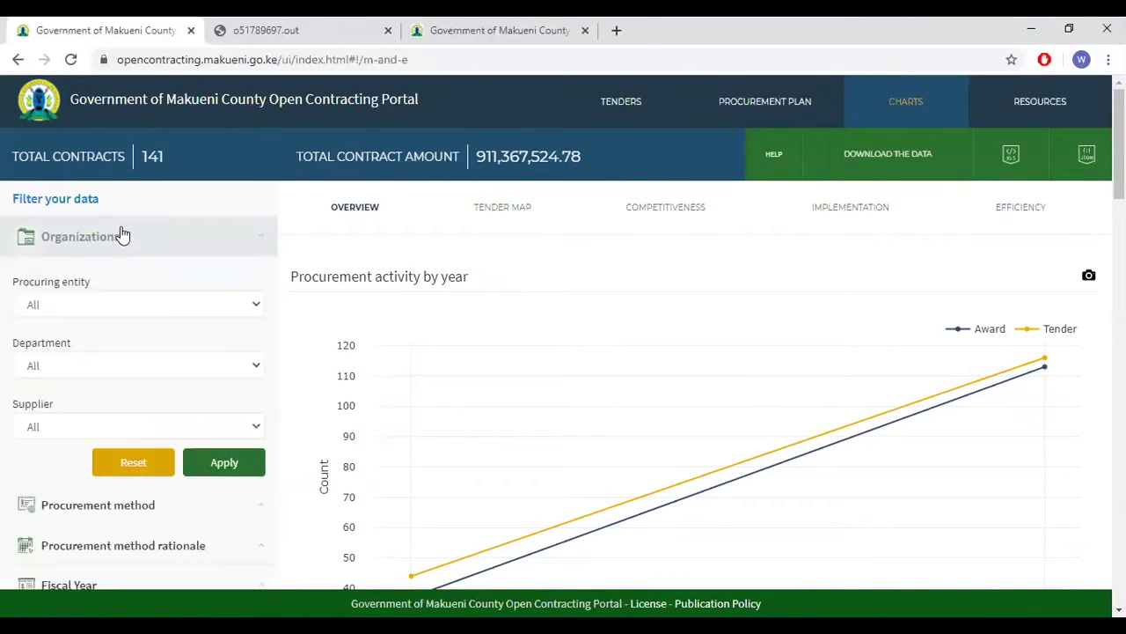
left_click(194, 304)
left_click(174, 310)
left_click(162, 371)
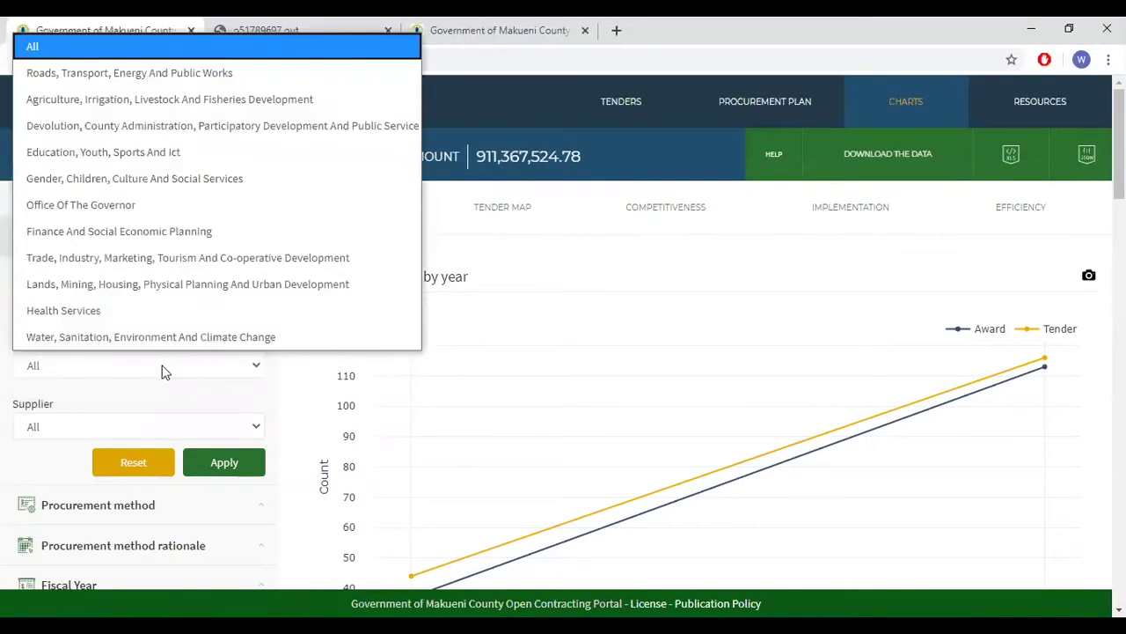
left_click(84, 311)
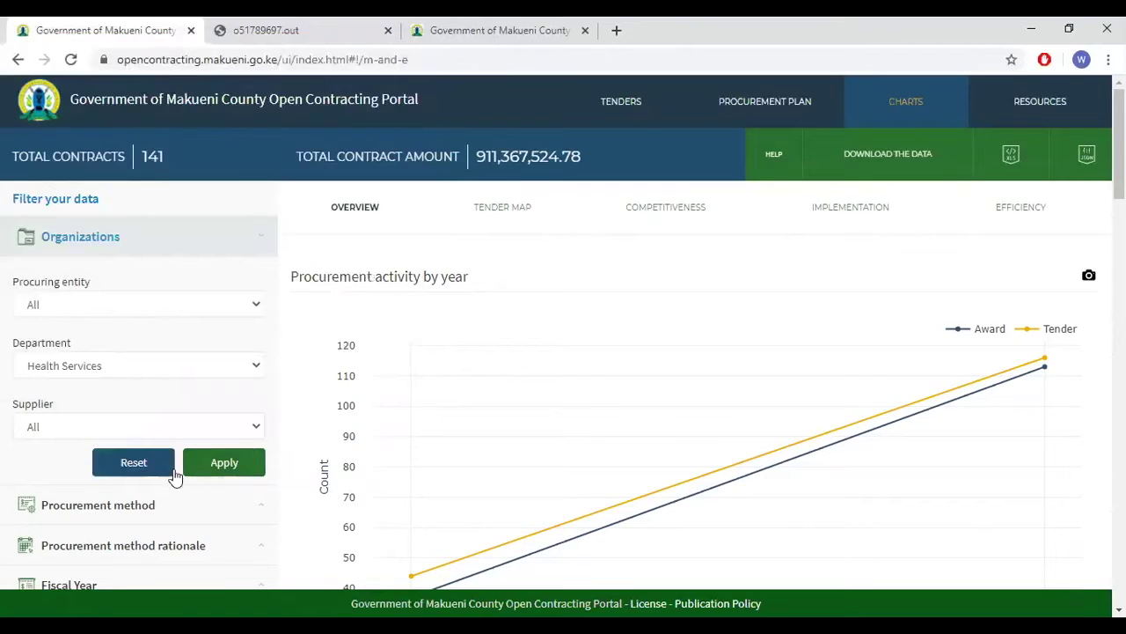
scroll(418, 387, "down", 1)
left_click(239, 384)
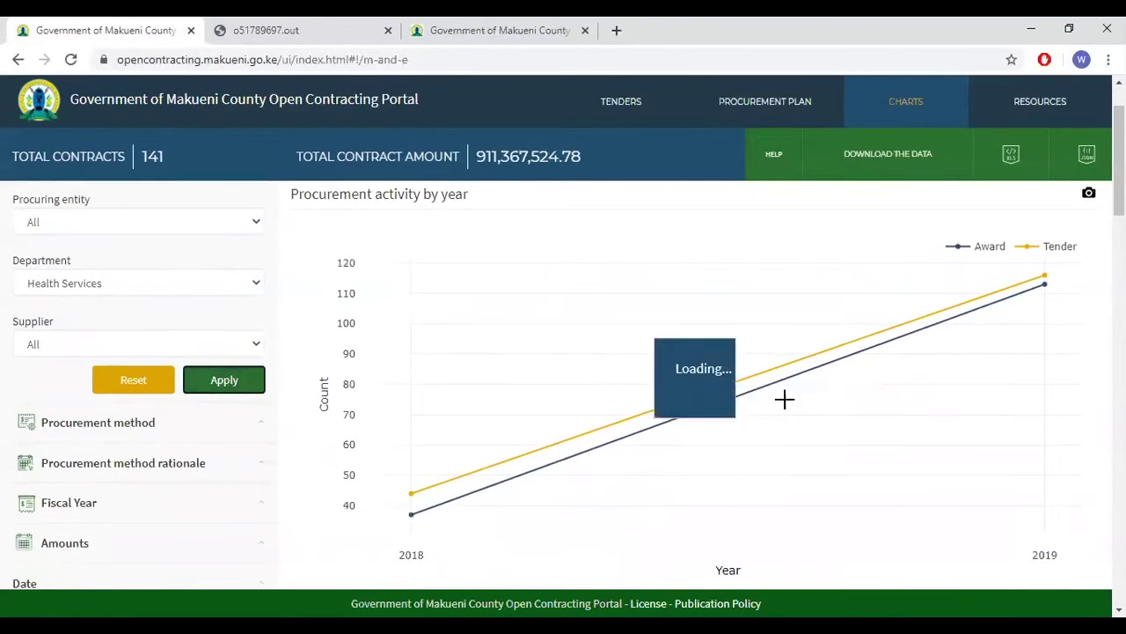
scroll(877, 397, "down", 3)
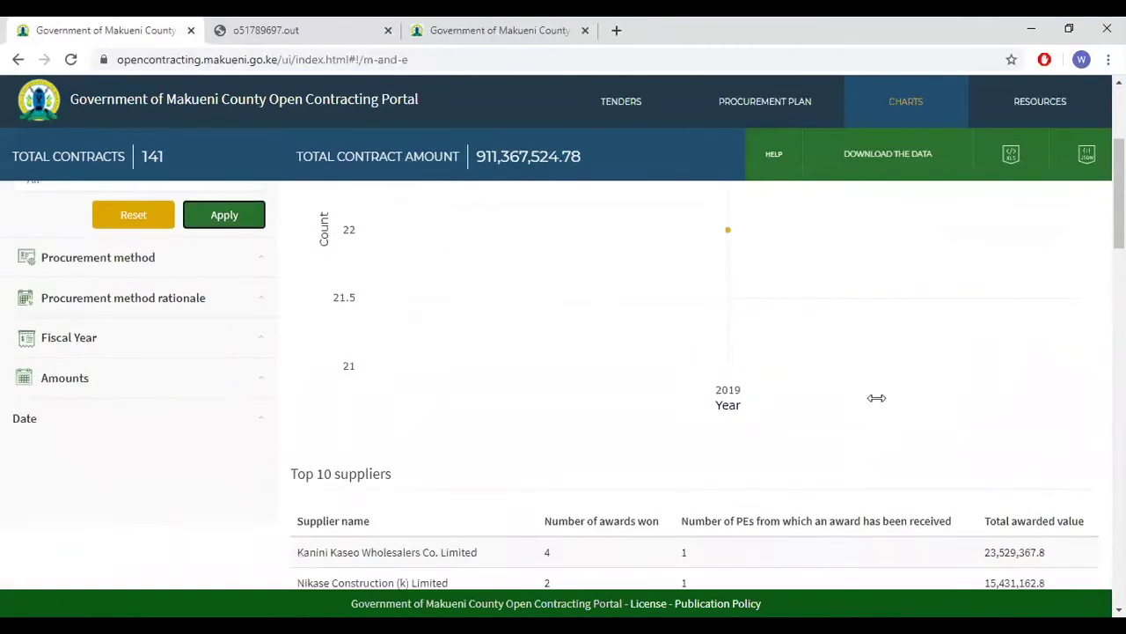
scroll(878, 397, "down", 3)
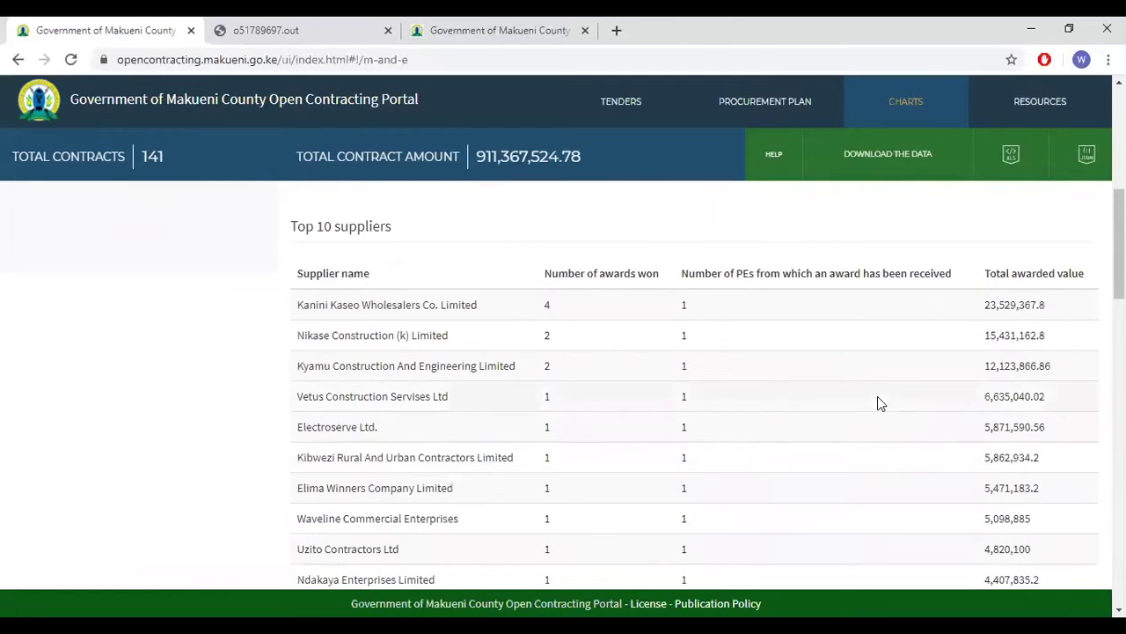
scroll(624, 339, "up", 6)
mouse_move(724, 387)
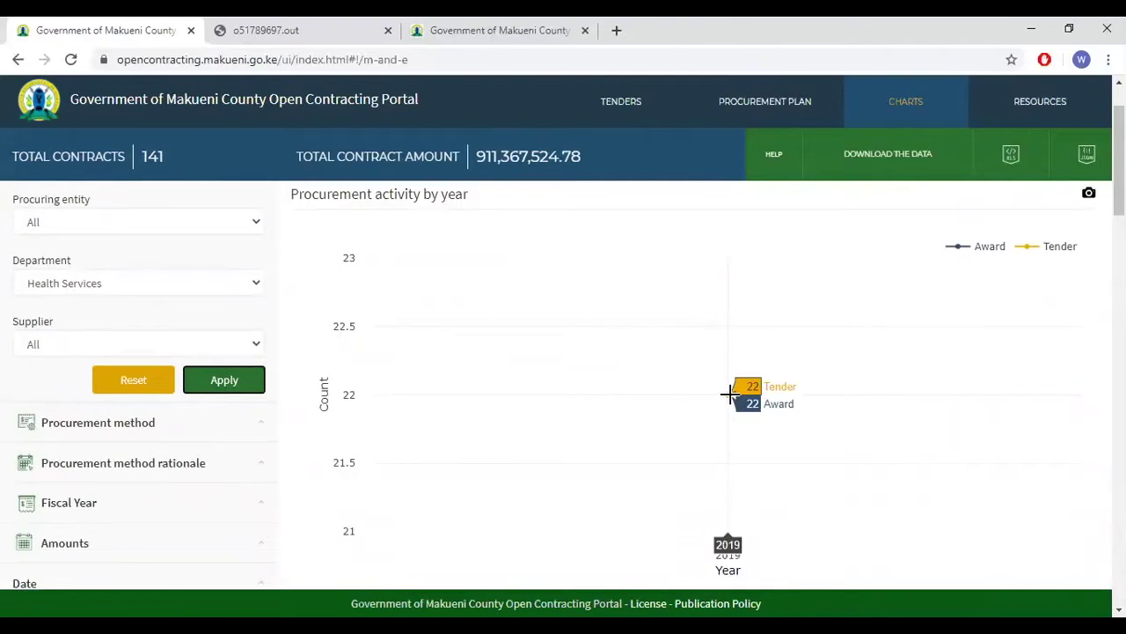
scroll(729, 394, "down", 1)
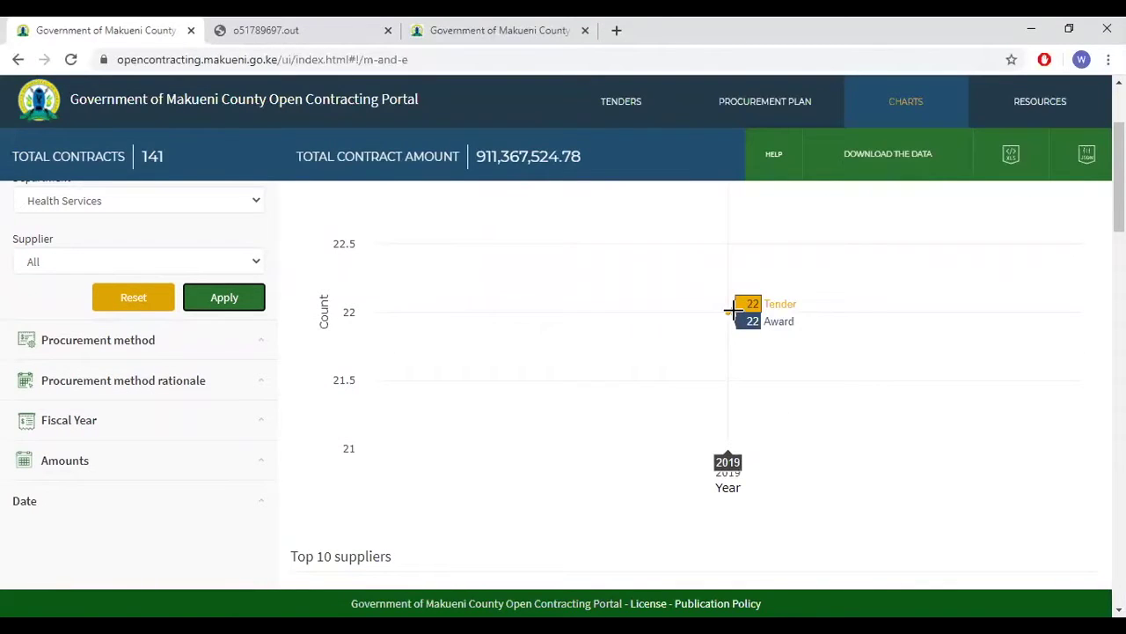
scroll(730, 309, "down", 2)
scroll(367, 377, "down", 1)
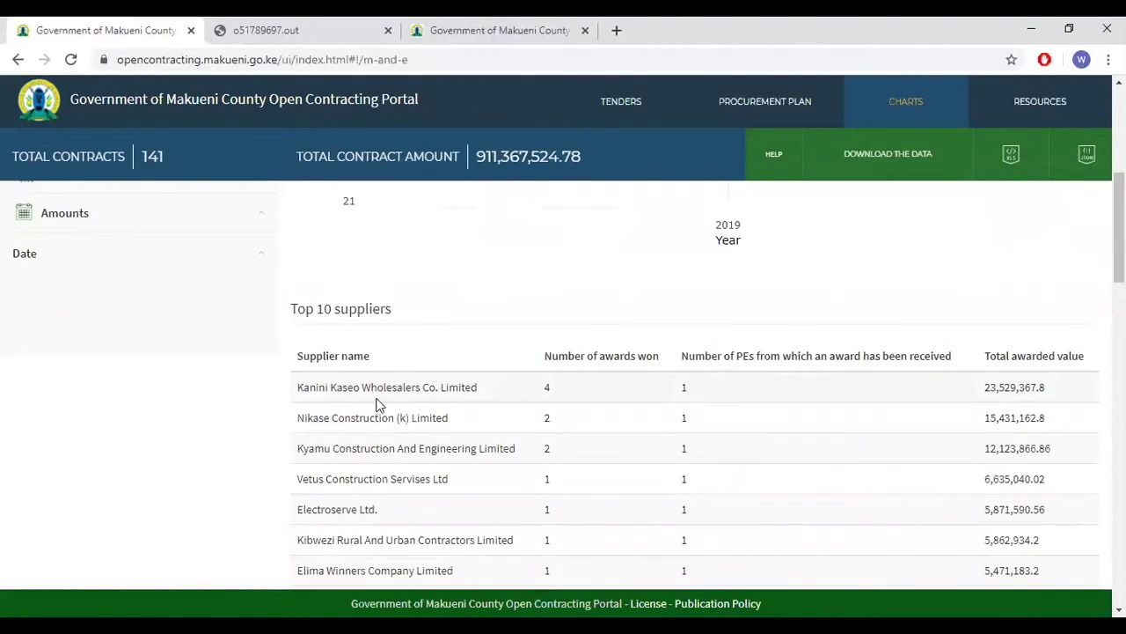
Step: Browse the suppliers and largest tenders tables, then reset the Department filter to All
scroll(355, 398, "down", 1)
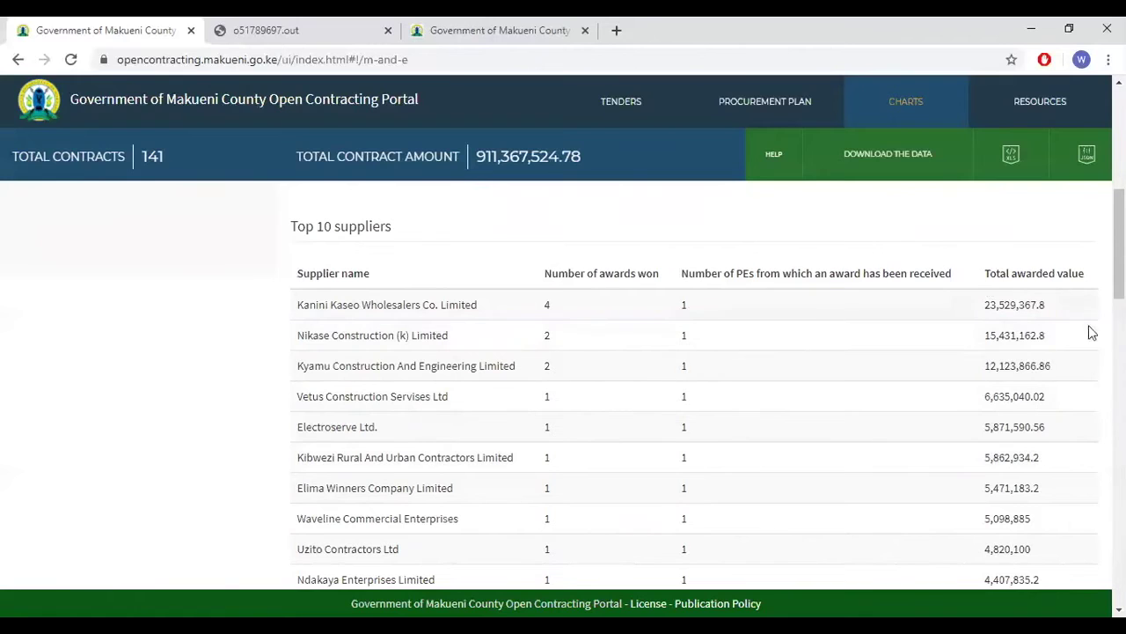
scroll(789, 382, "down", 3)
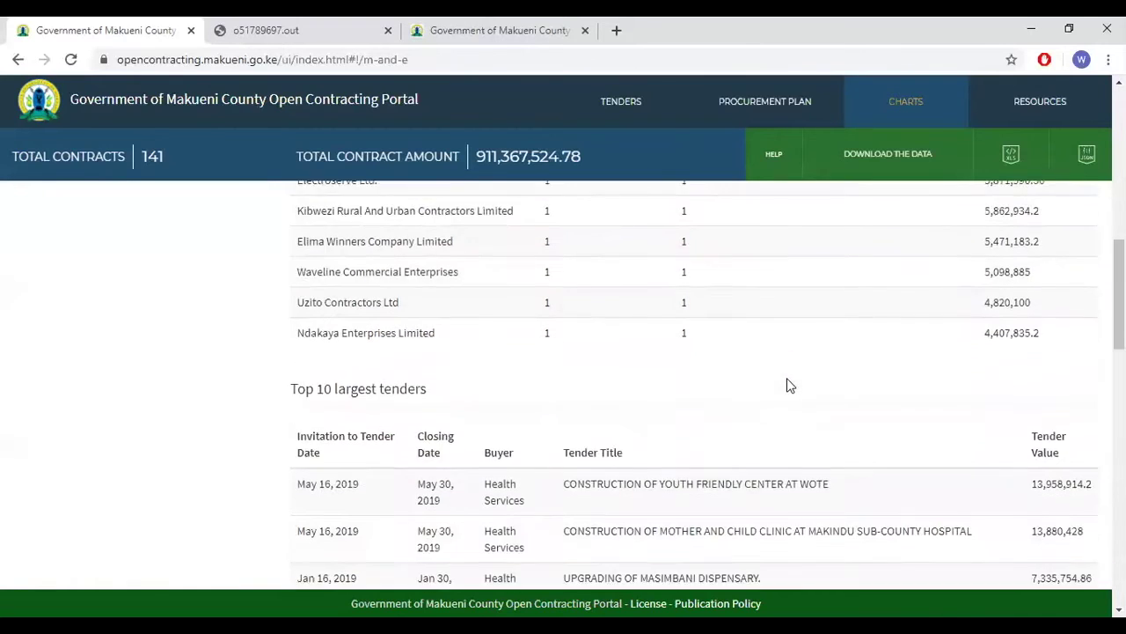
scroll(789, 385, "down", 2)
scroll(666, 359, "down", 1)
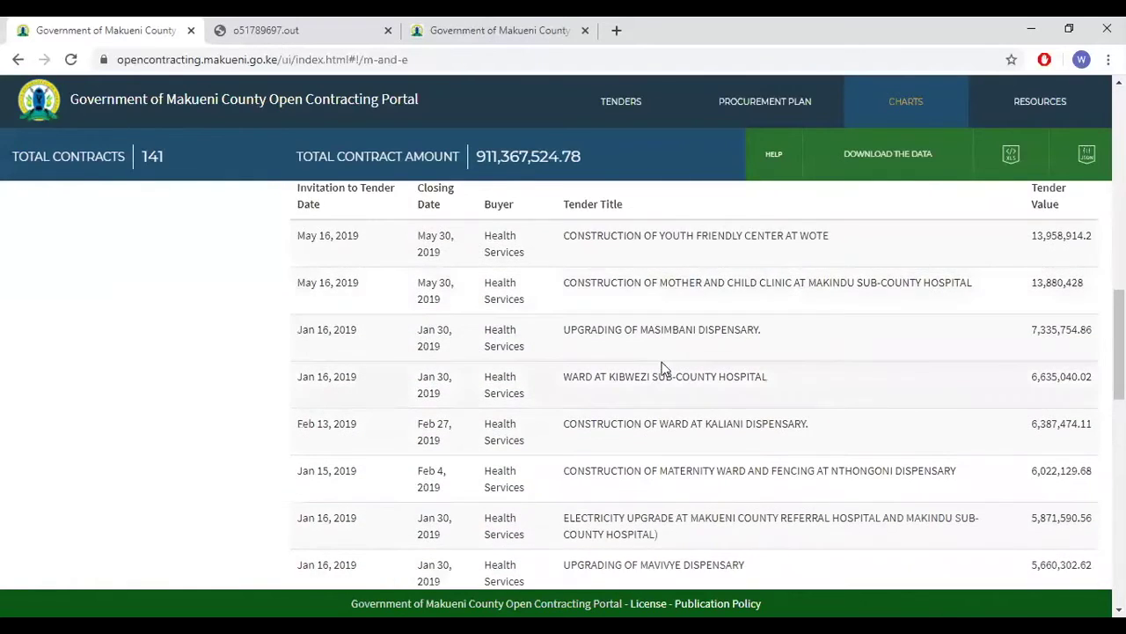
scroll(663, 370, "up", 1)
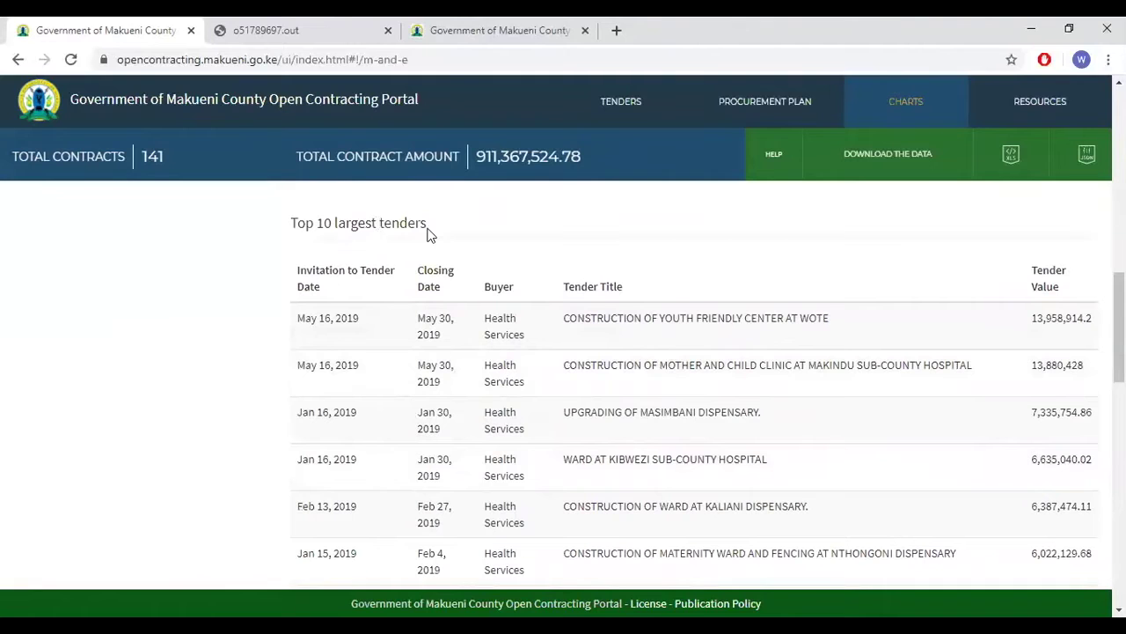
scroll(802, 452, "down", 2)
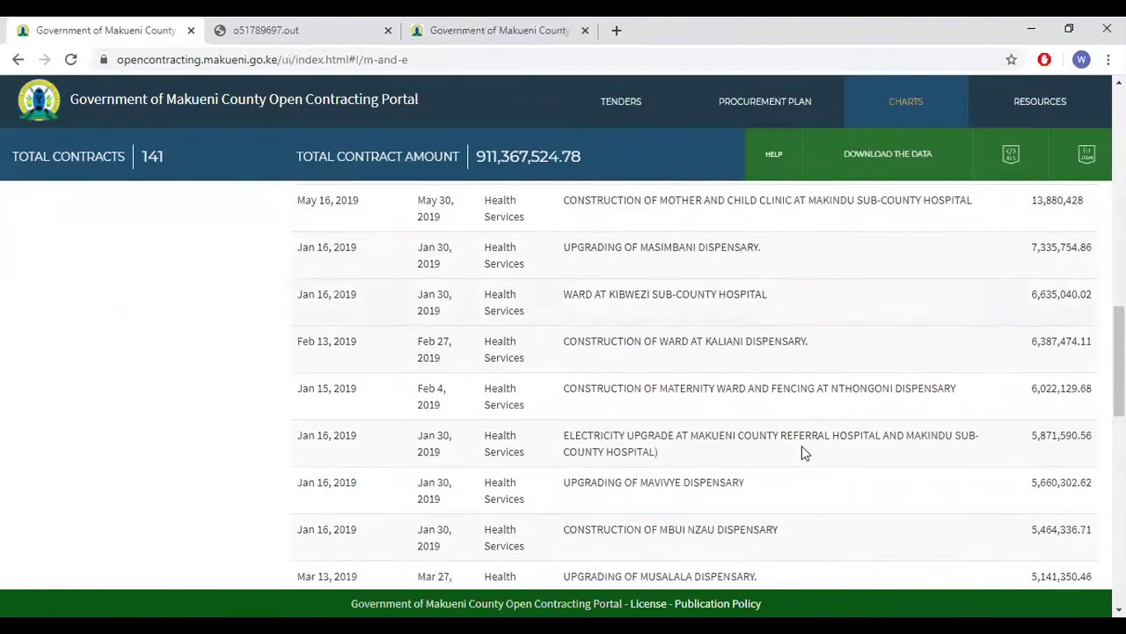
scroll(802, 446, "down", 1)
scroll(802, 451, "down", 1)
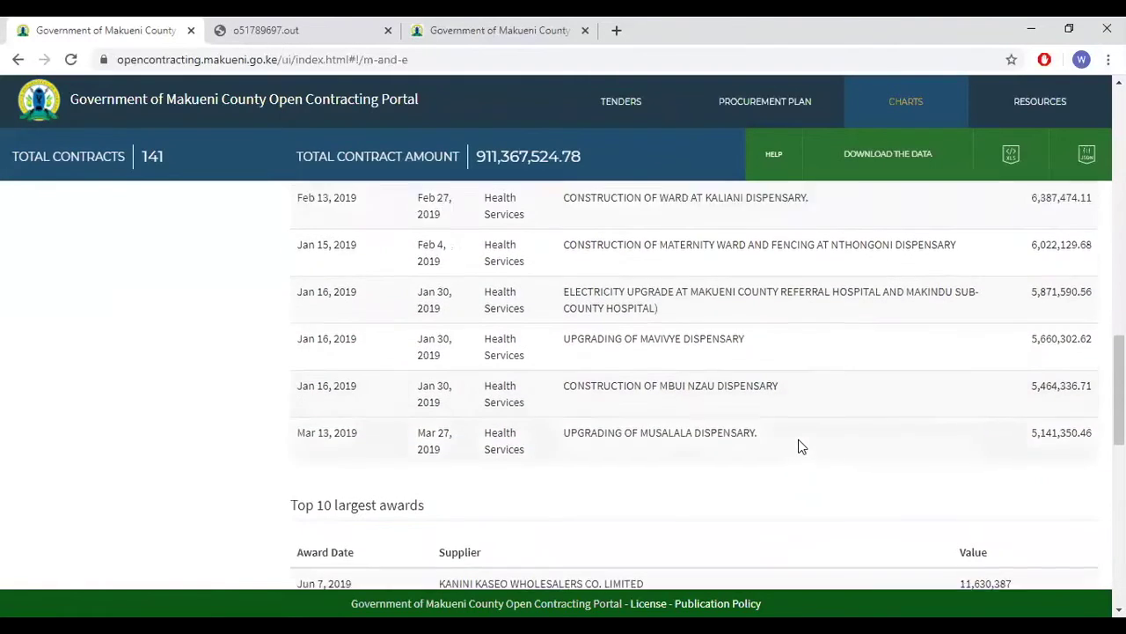
scroll(800, 440, "up", 15)
scroll(798, 437, "down", 11)
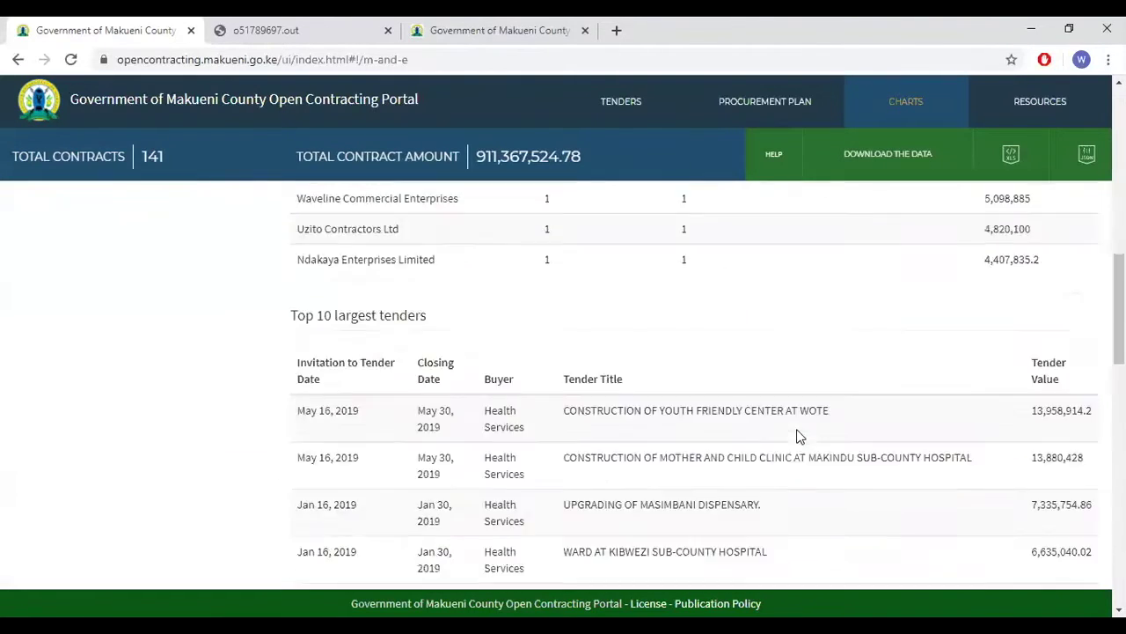
scroll(799, 436, "up", 11)
left_click(125, 465)
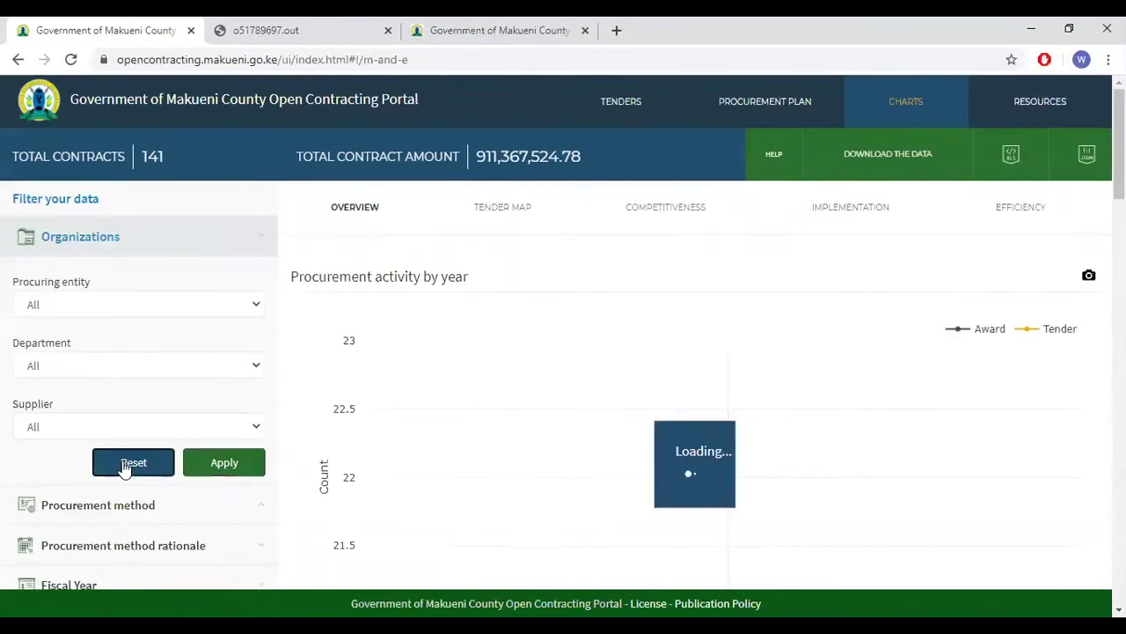
Step: Filter the charts by the open procurement method
scroll(125, 469, "down", 2)
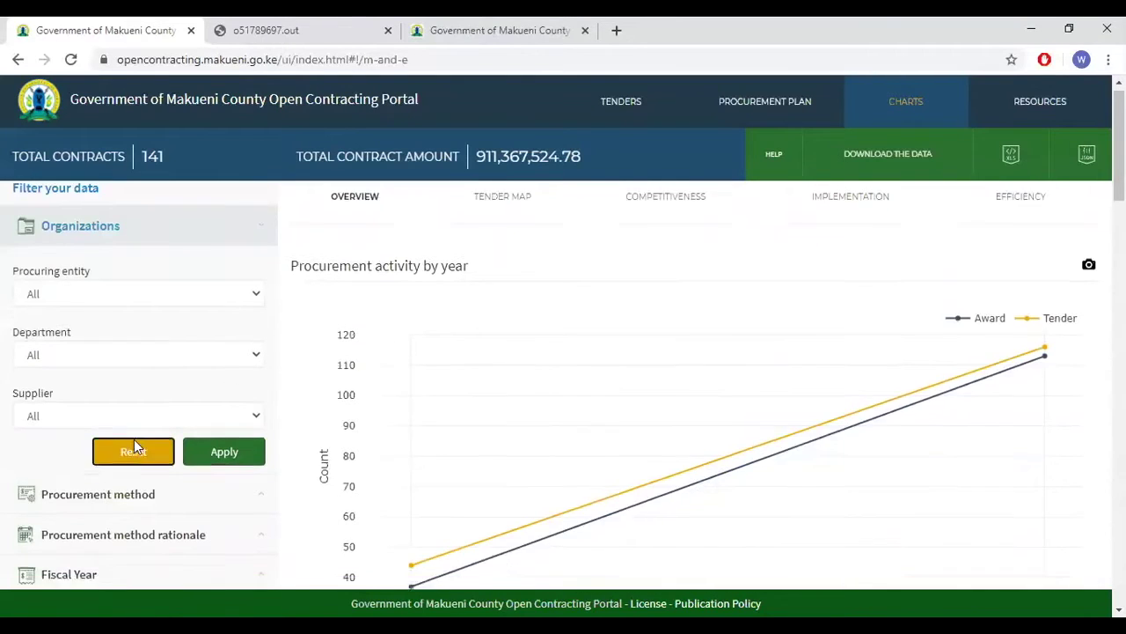
left_click(126, 435)
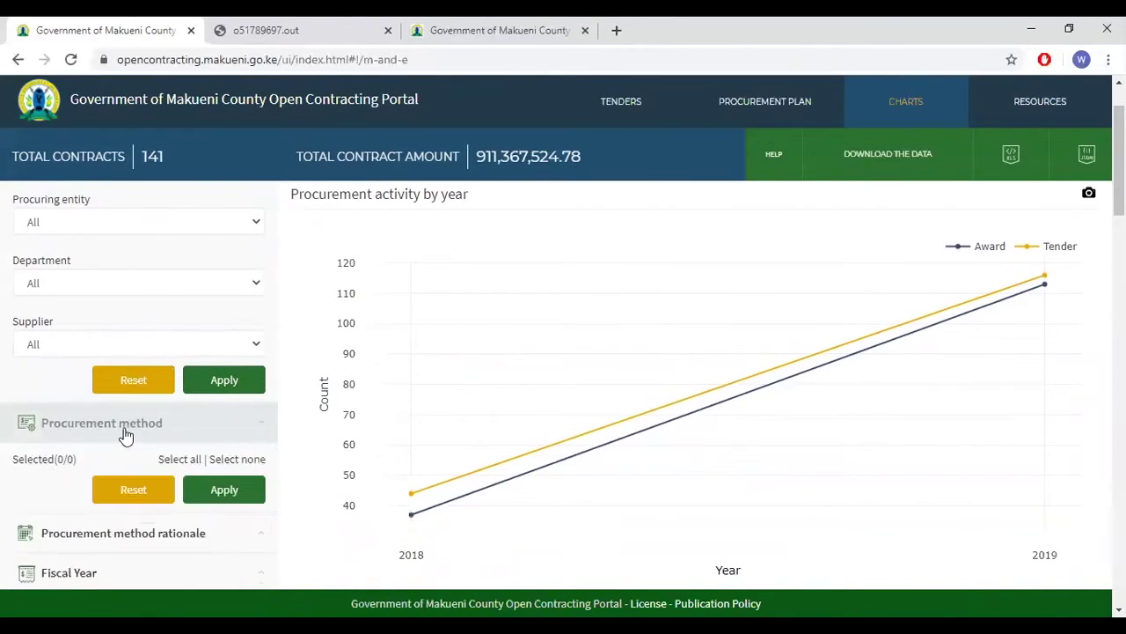
scroll(191, 449, "down", 4)
left_click(17, 338)
left_click(224, 411)
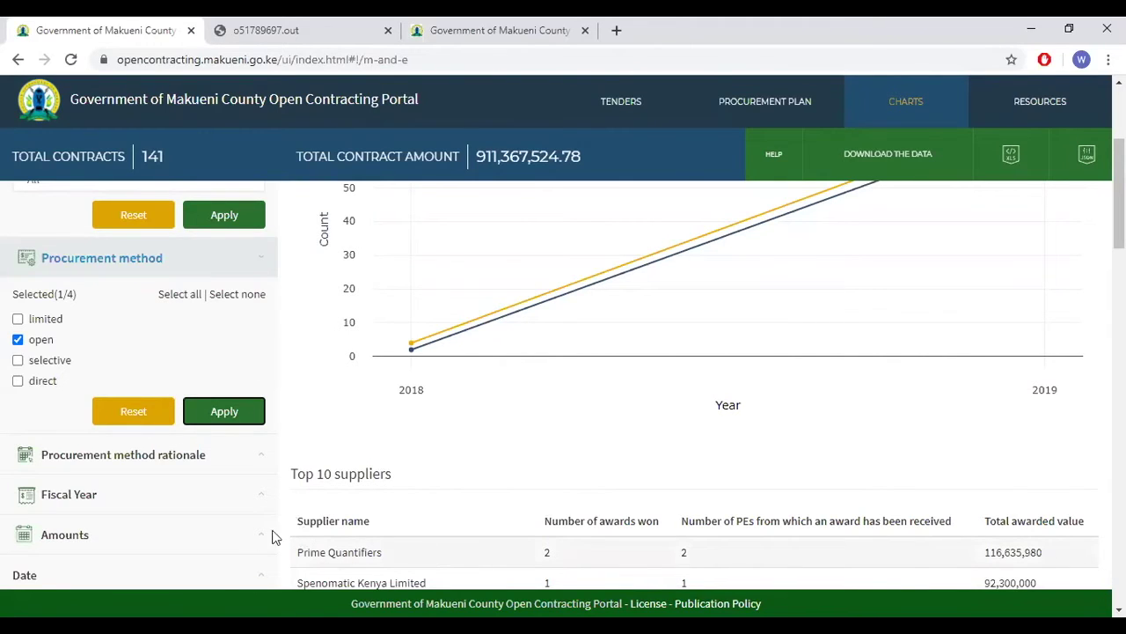
Step: Clear the procurement method filter, expand Procurement method rationale, and switch to the third portal tab
left_click(130, 427)
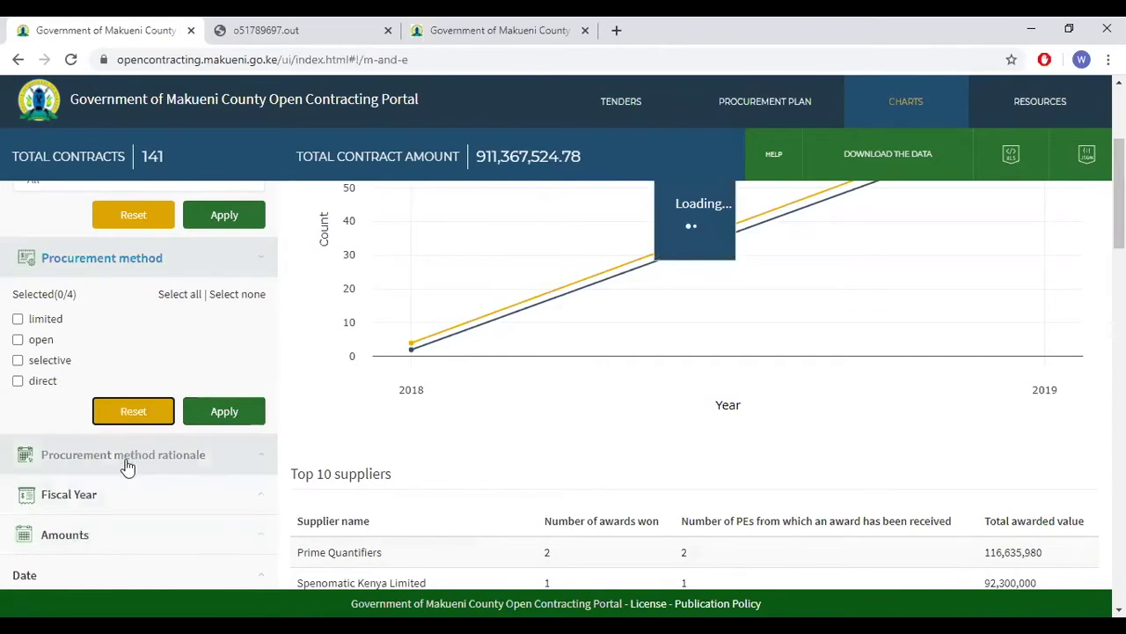
left_click(128, 465)
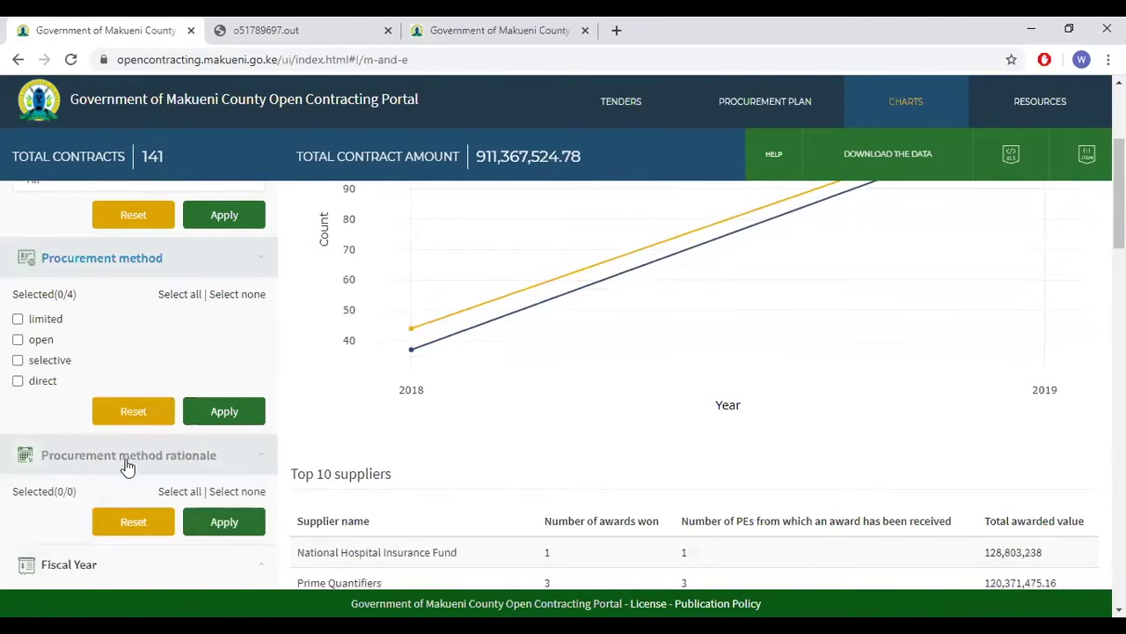
key("ctrl+3")
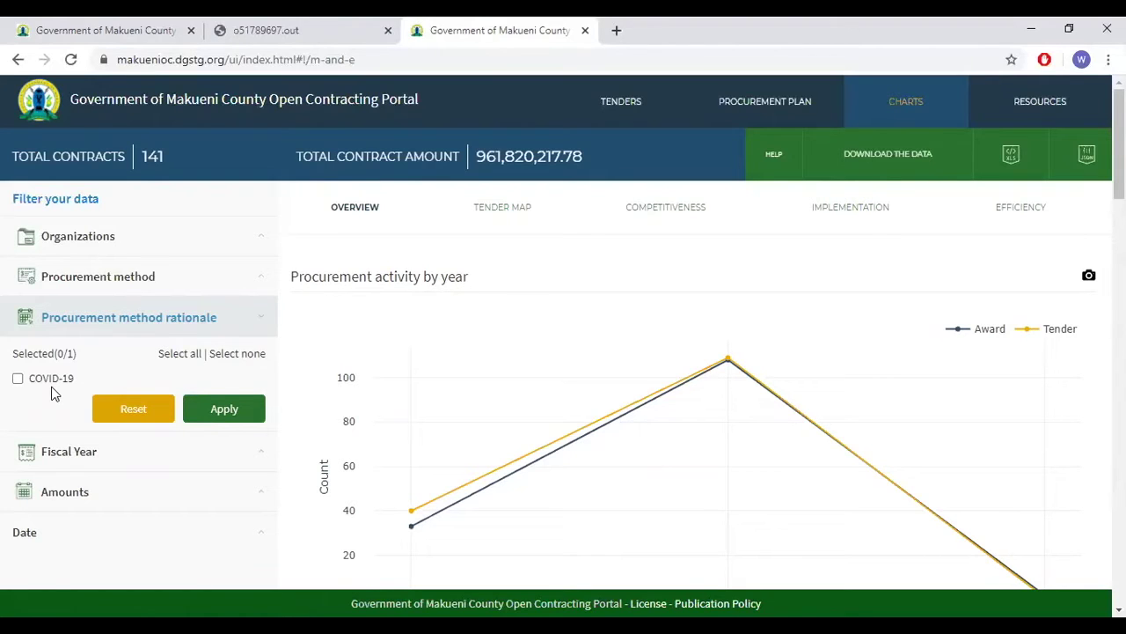
Step: Reset the procurement method rationale filter and expand the Fiscal Year and Amounts filters
left_click(139, 410)
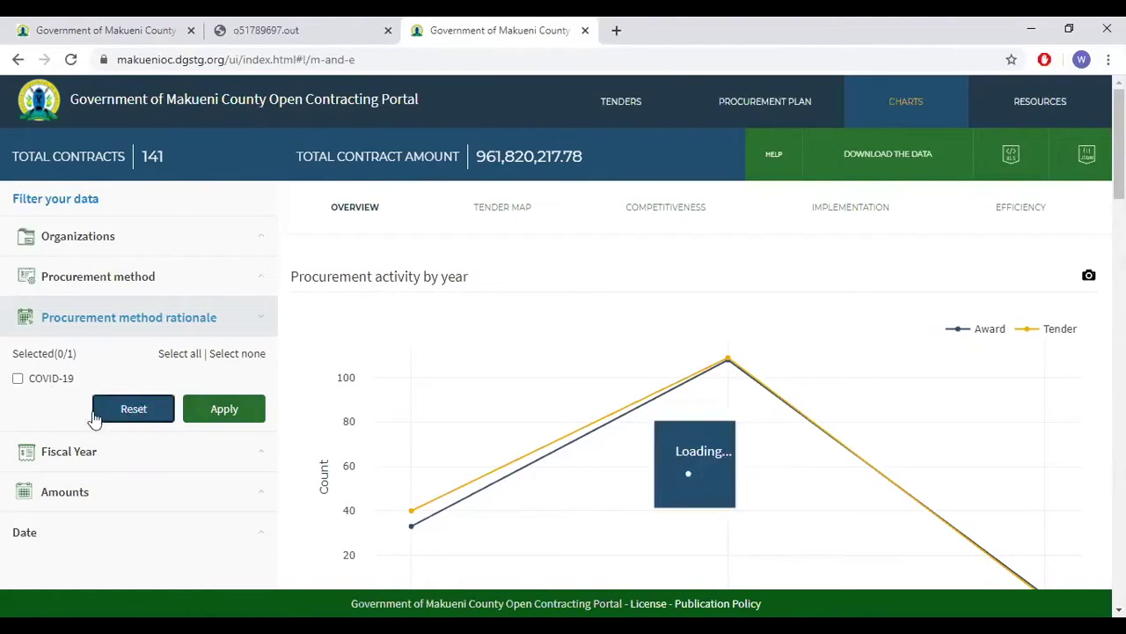
left_click(86, 449)
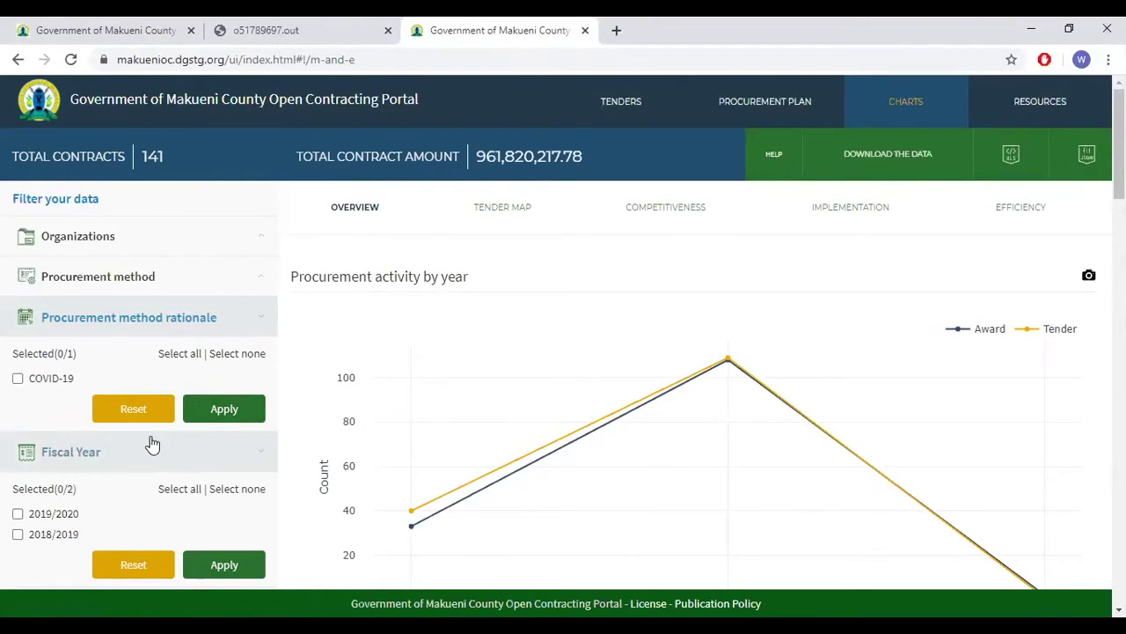
scroll(151, 475, "down", 2)
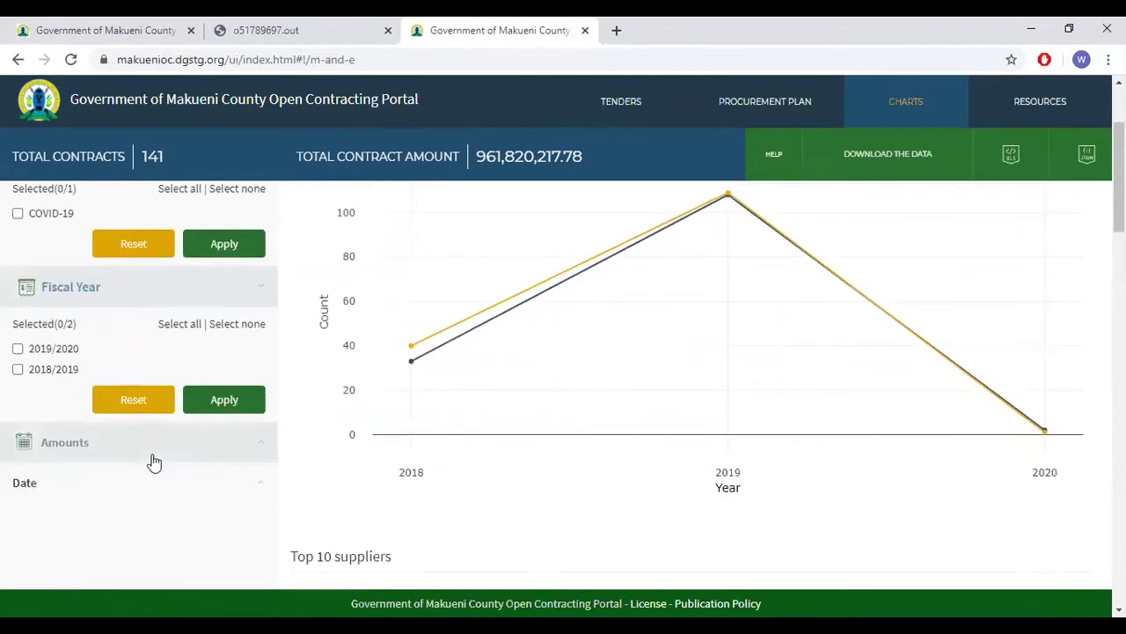
left_click(151, 459)
scroll(169, 475, "down", 2)
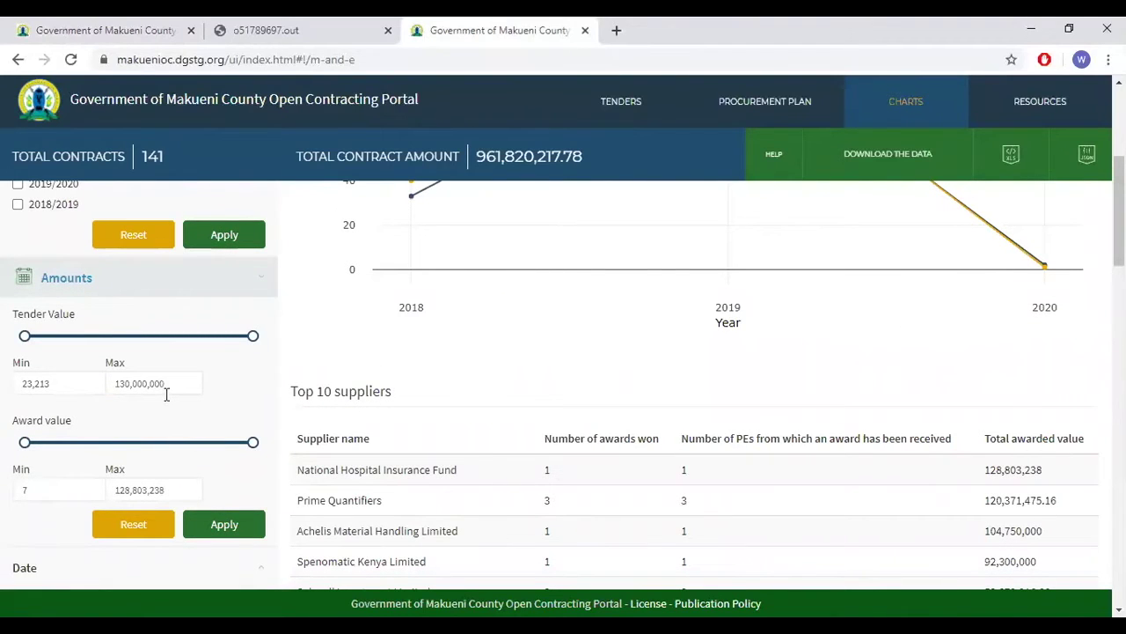
scroll(166, 394, "up", 4)
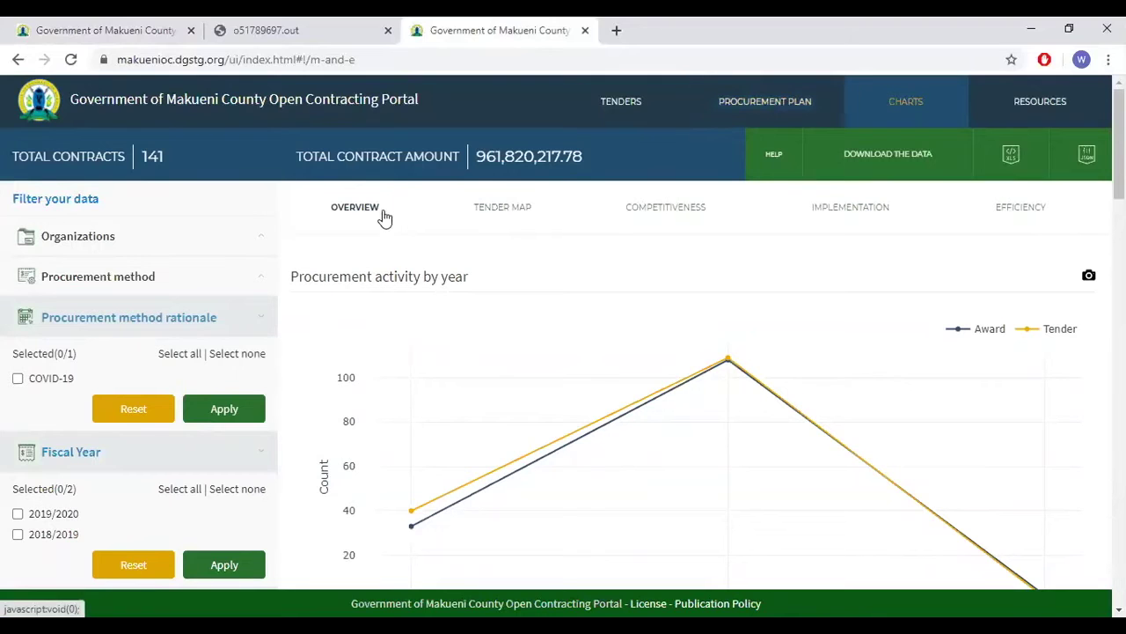
Step: Show the Tender Map and select the 43-project Mbooni cluster
left_click(524, 220)
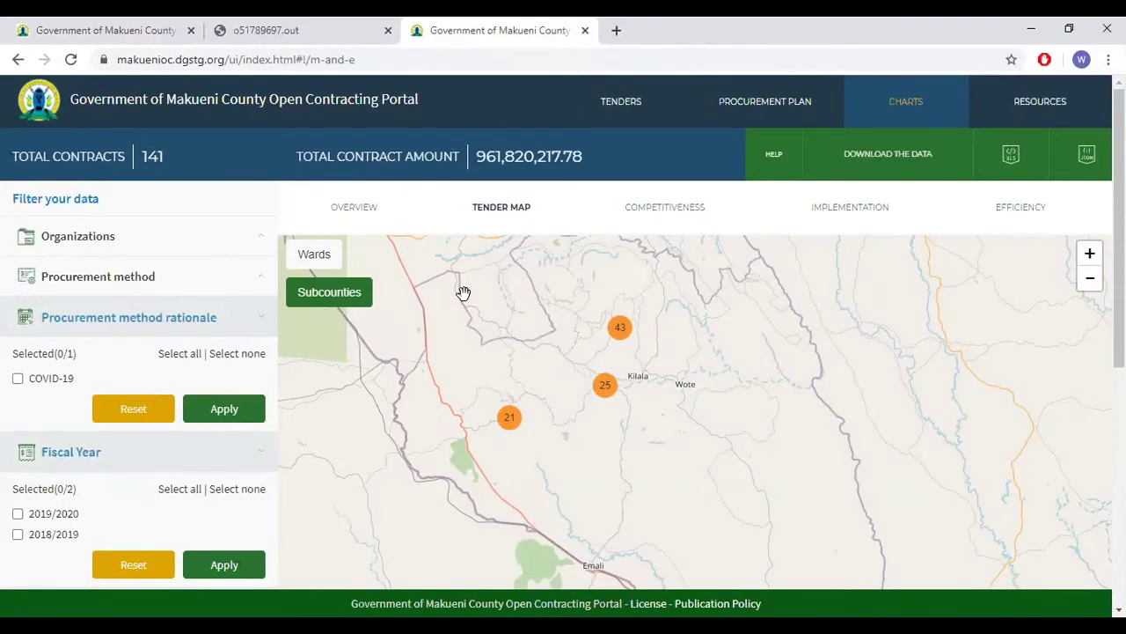
left_click(621, 329)
Step: Chart Mbooni's number of projects per year, then its amount budgeted per year
scroll(885, 407, "down", 1)
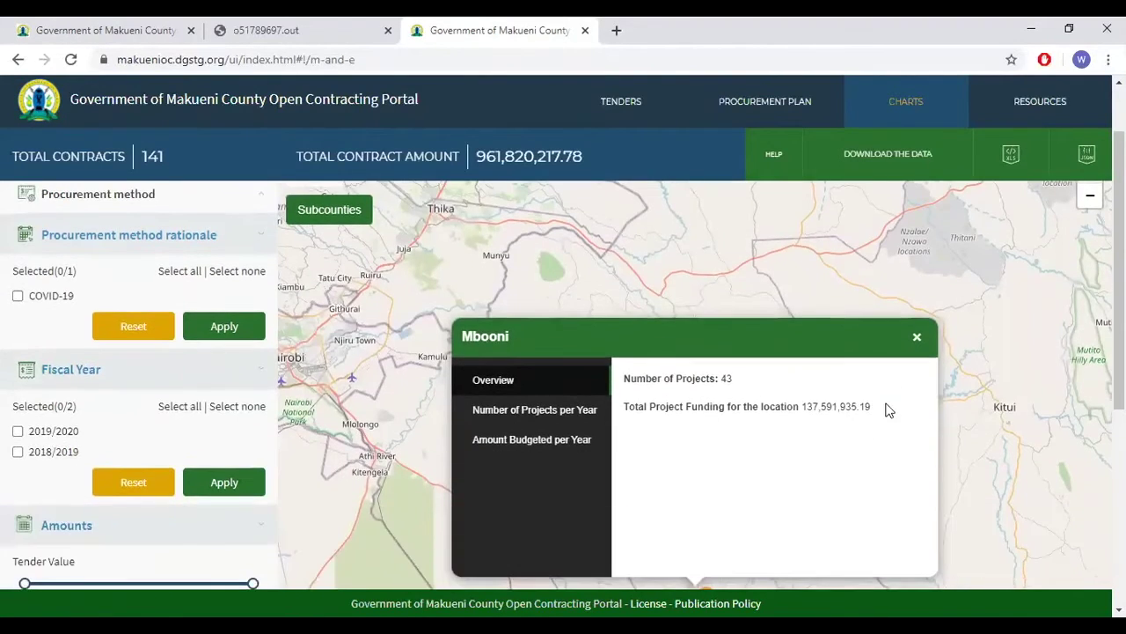
scroll(661, 407, "down", 1)
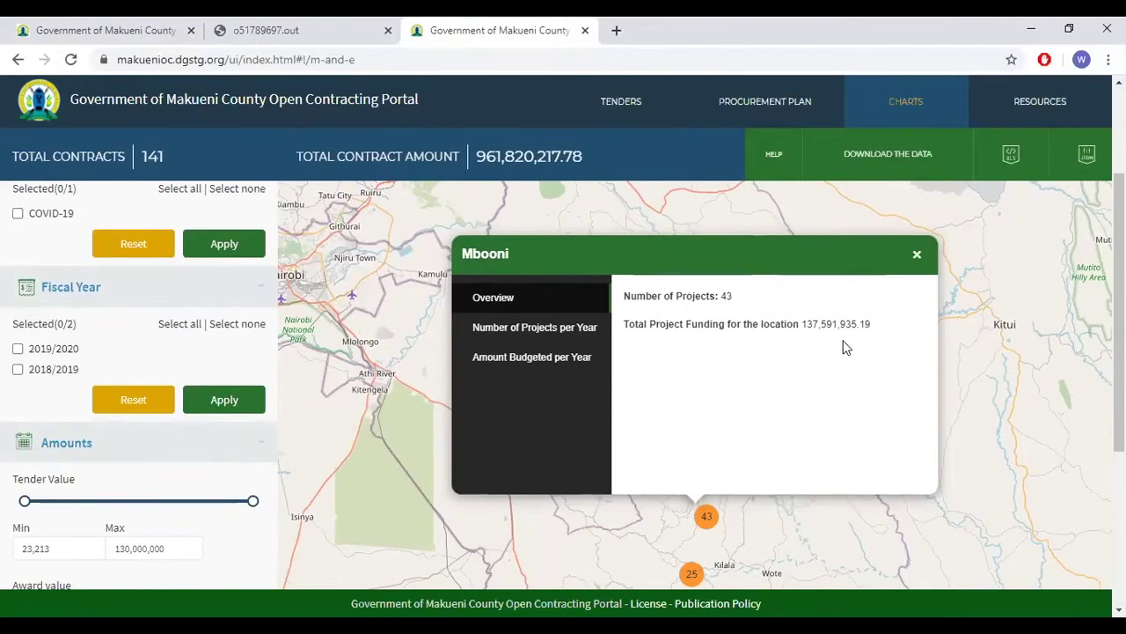
left_click(532, 335)
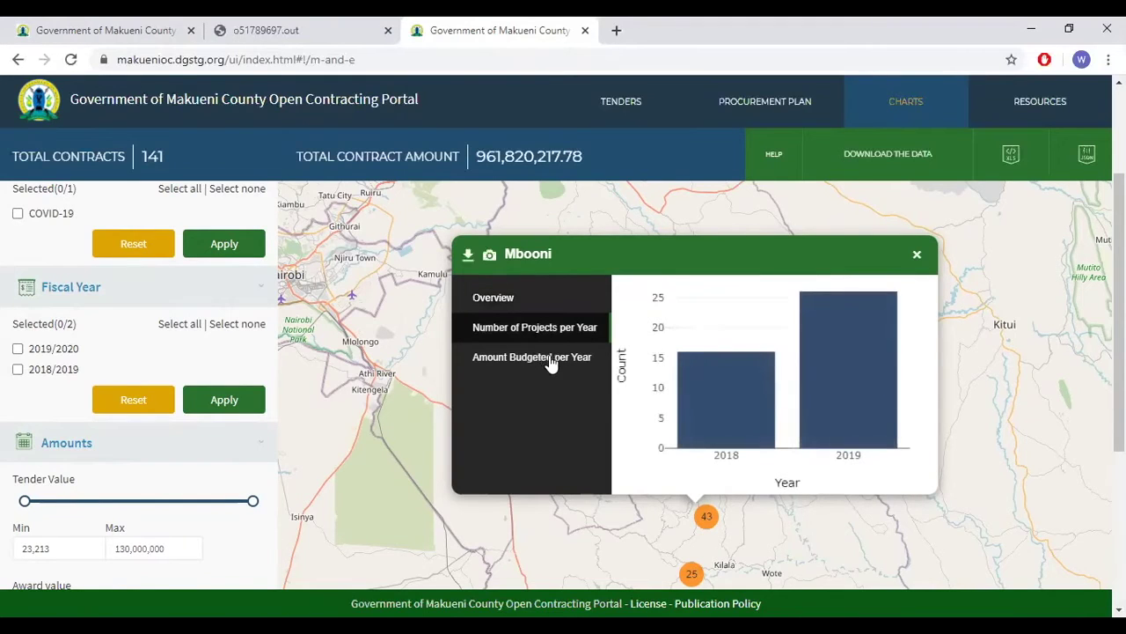
mouse_move(727, 432)
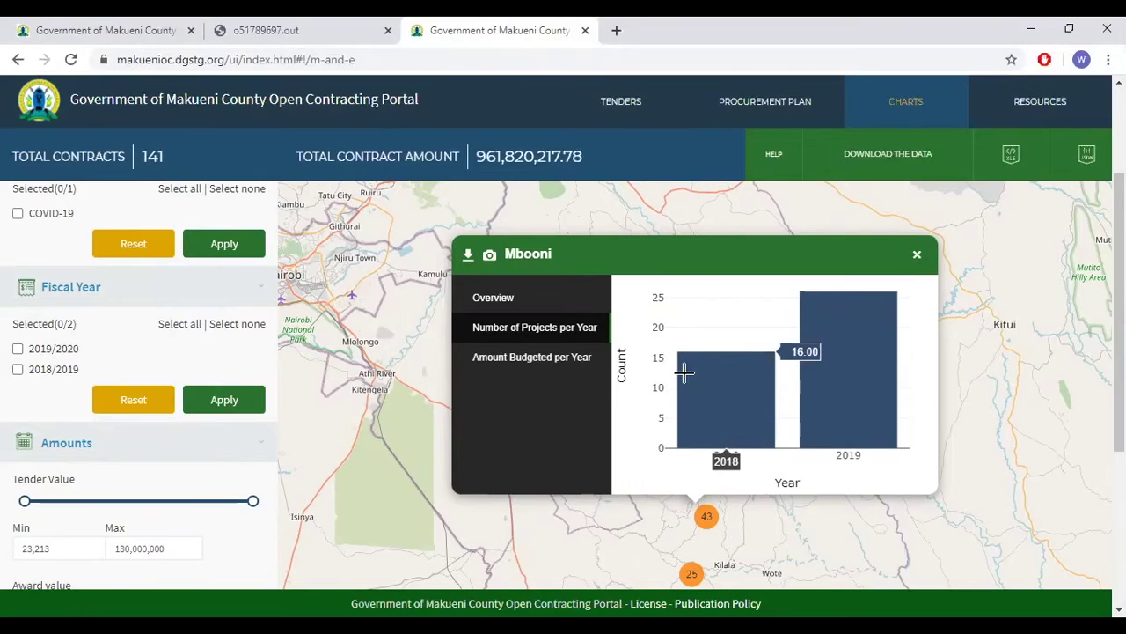
mouse_move(842, 398)
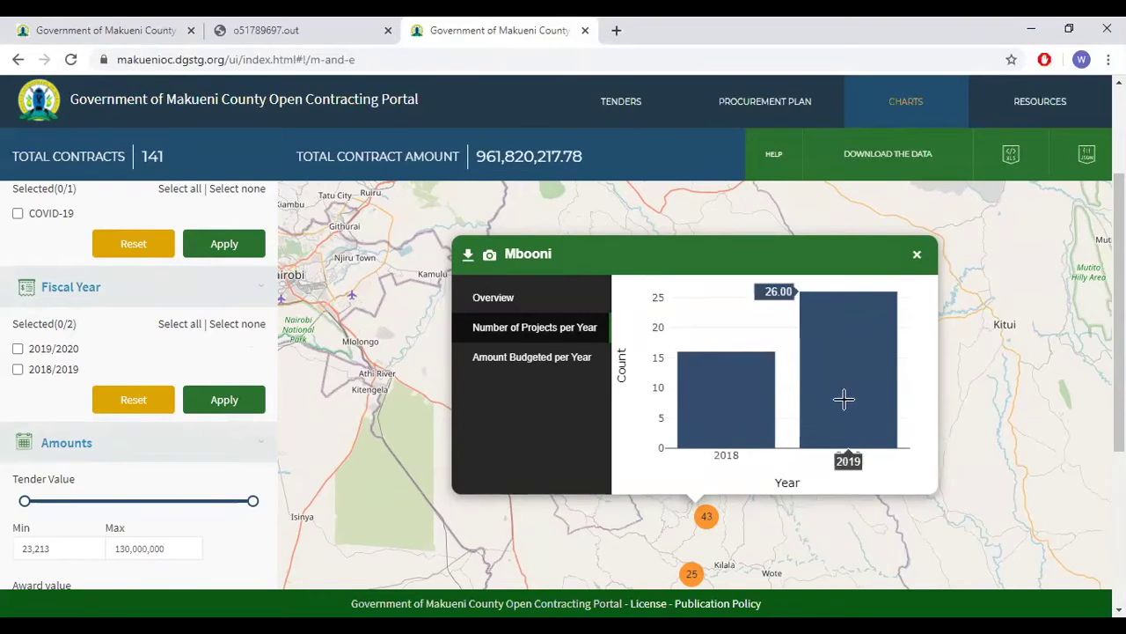
left_click(505, 371)
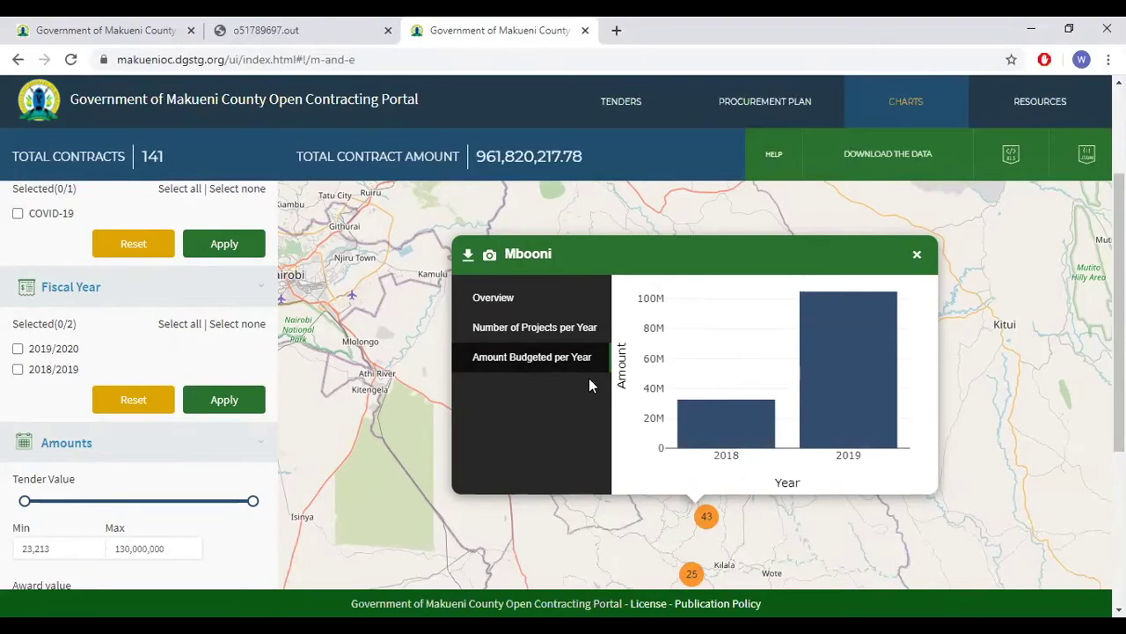
Step: Download the budget chart data as a spreadsheet and save a newplot.png snapshot
mouse_move(718, 409)
left_click(469, 255)
left_click(491, 256)
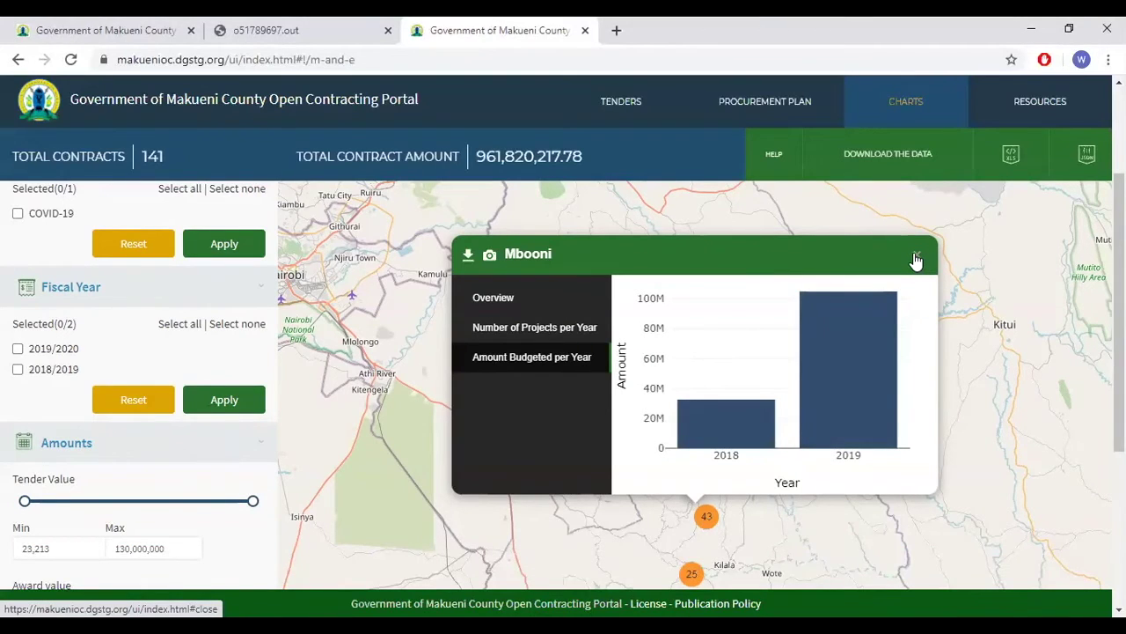
Step: Close the Mbooni summary, zoom the map out, and switch the tender map to ward-level clusters
left_click(916, 259)
scroll(625, 320, "up", 2)
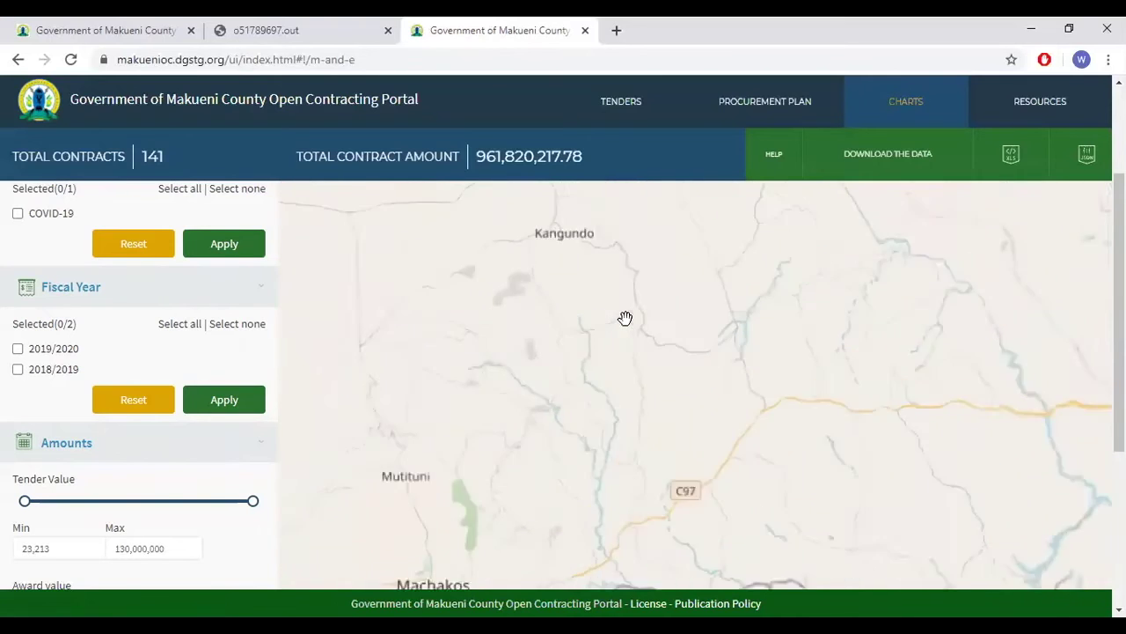
scroll(1120, 264, "up", 2)
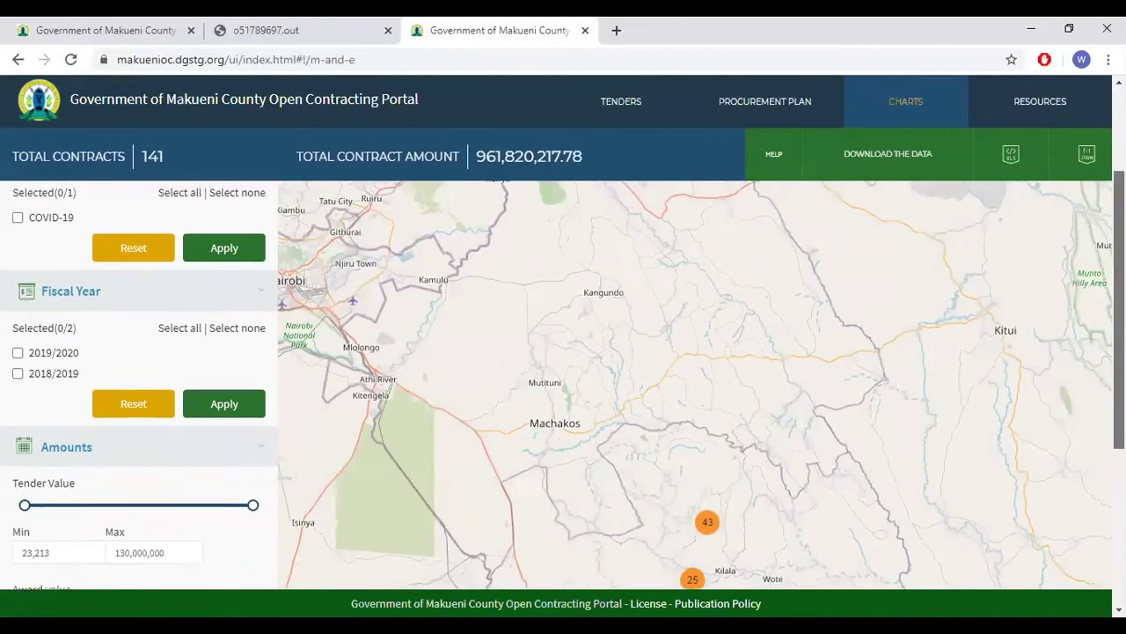
scroll(525, 419, "down", 1)
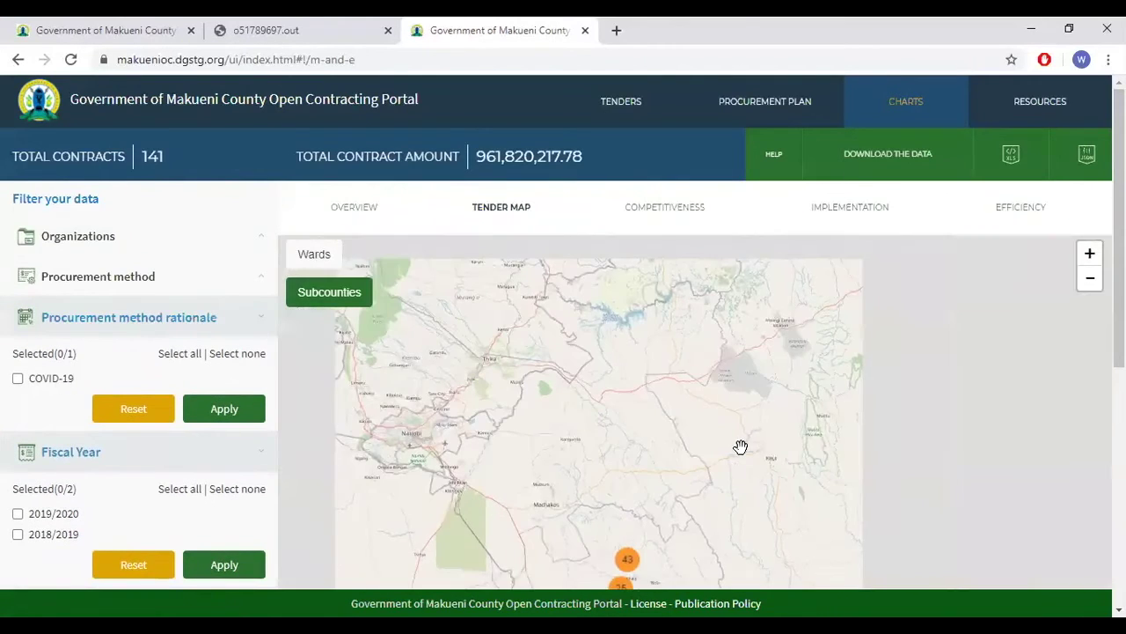
scroll(769, 226, "down", 1)
scroll(769, 226, "up", 1)
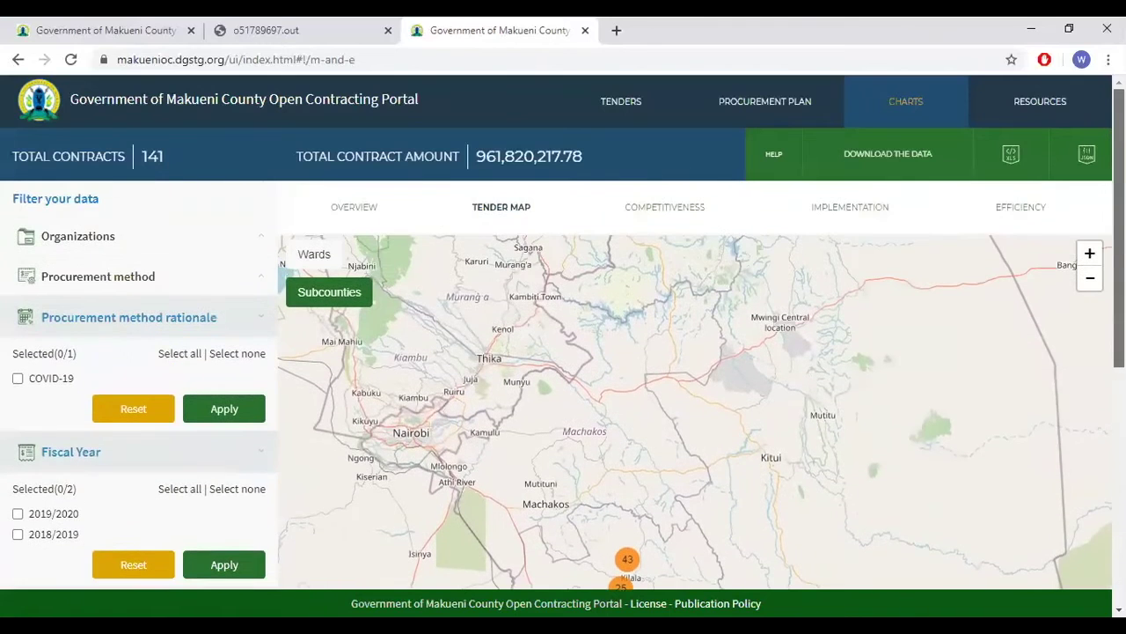
left_click(315, 256)
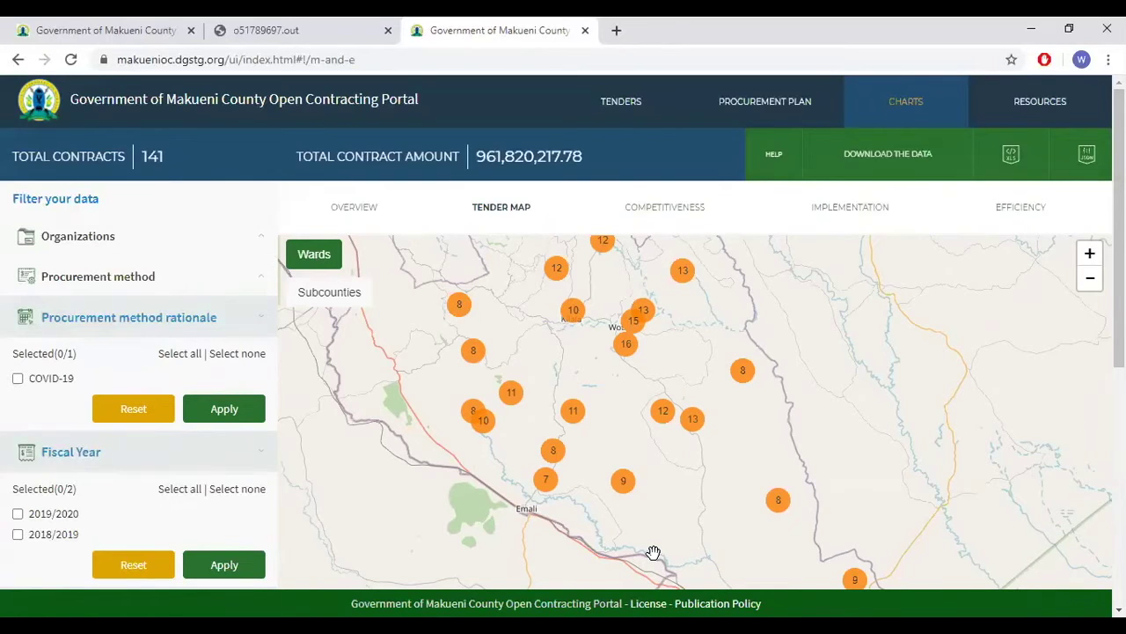
Step: Inspect the 8-project Mavindini ward summary, then close it
left_click(747, 373)
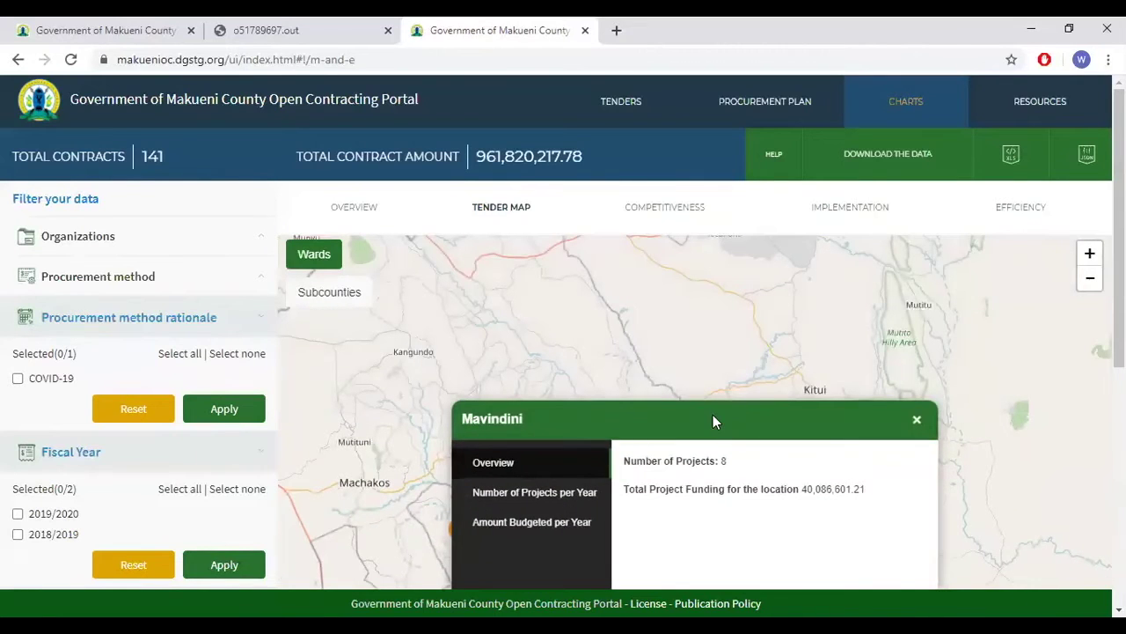
triple_click(713, 415)
left_click(710, 358)
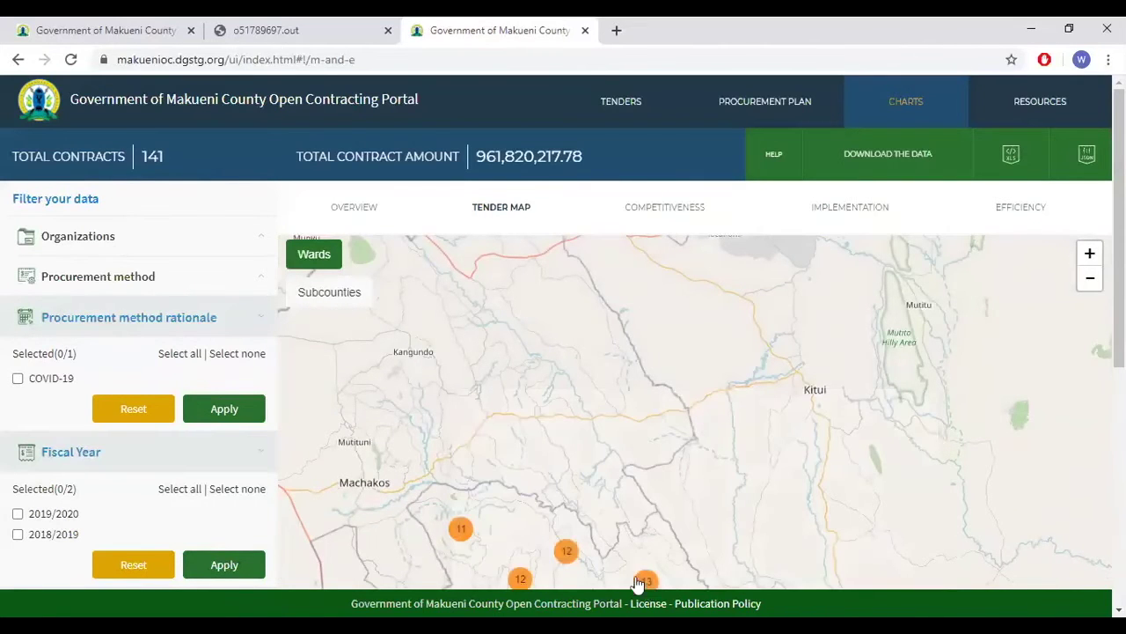
Step: Open the 12-project Kisau/Kiteta summary and chart its projects and amount budgeted per year
left_click(567, 551)
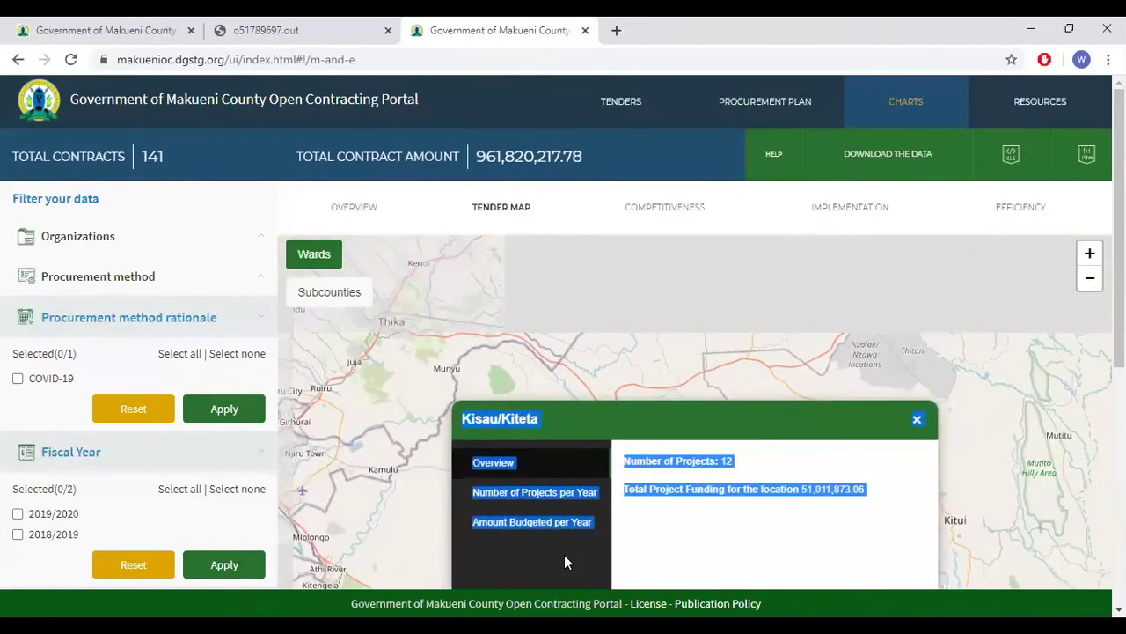
left_click(659, 419)
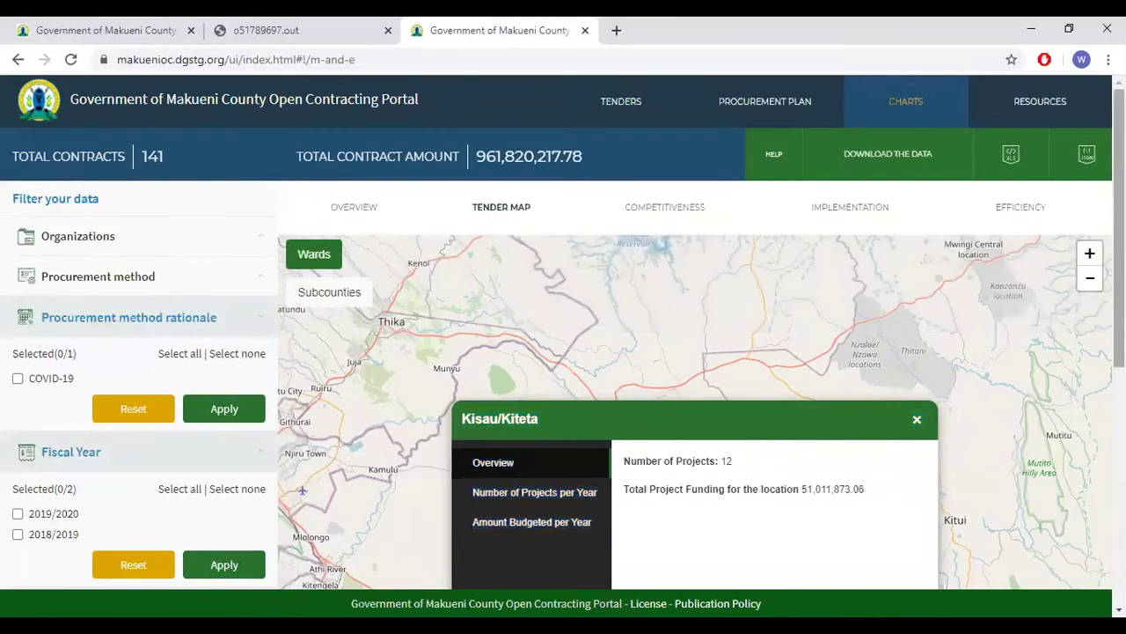
scroll(757, 335, "down", 3)
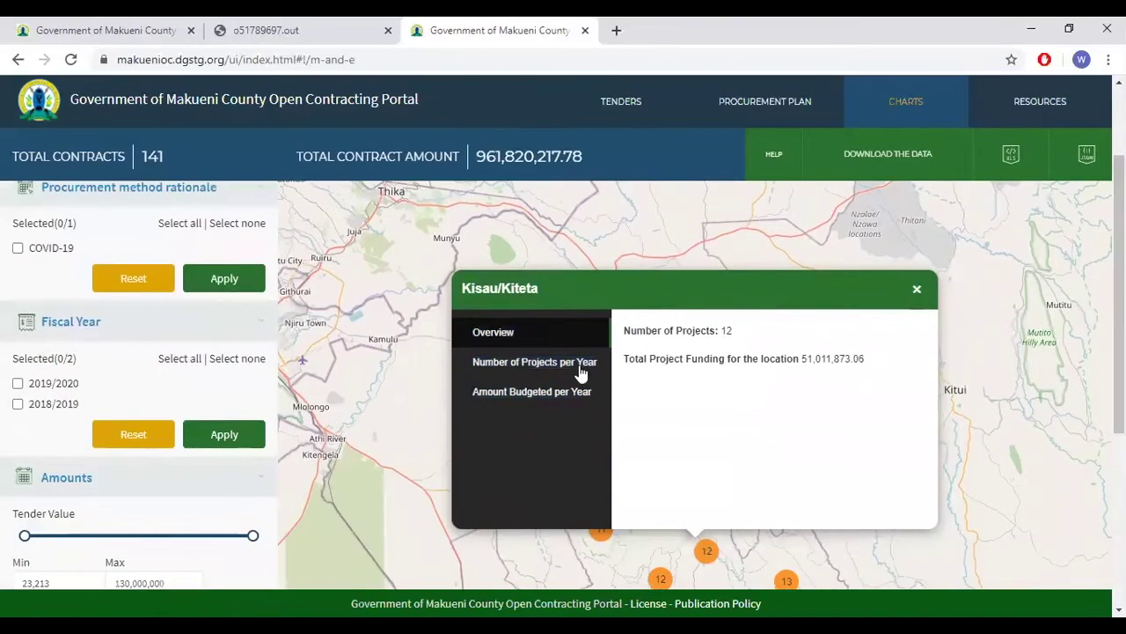
scroll(566, 378, "up", 1)
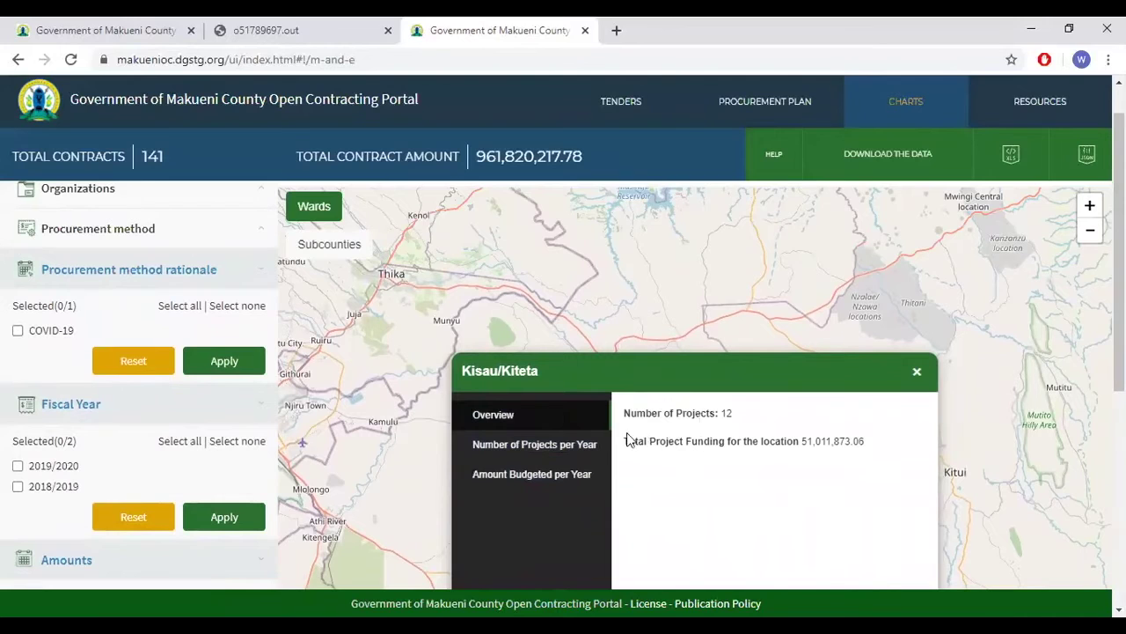
left_click(558, 448)
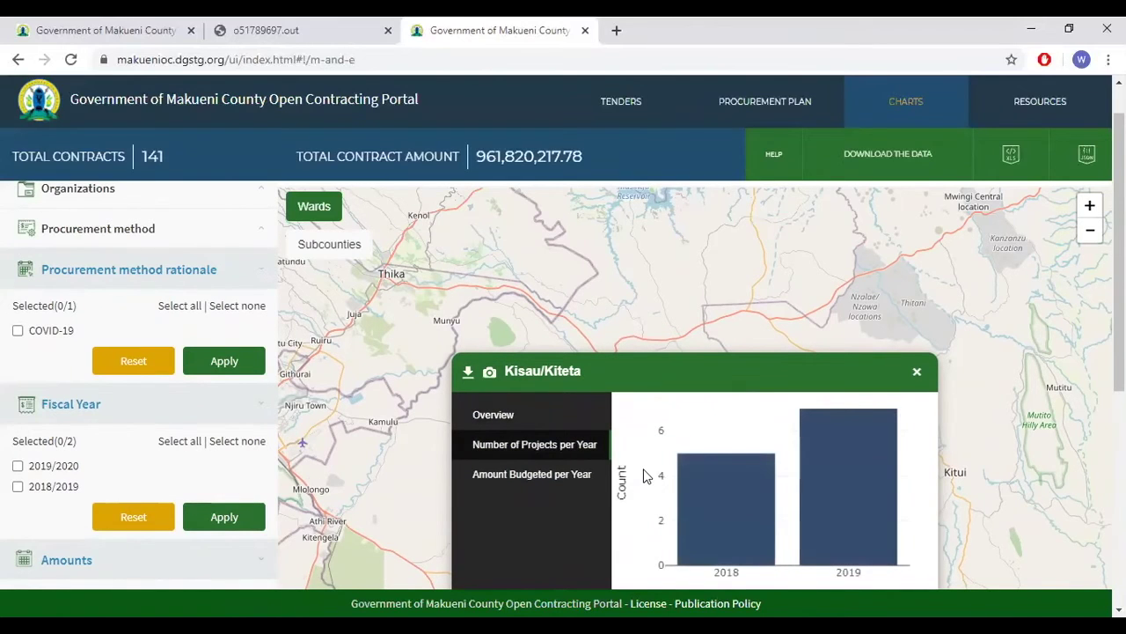
left_click(515, 480)
mouse_move(830, 516)
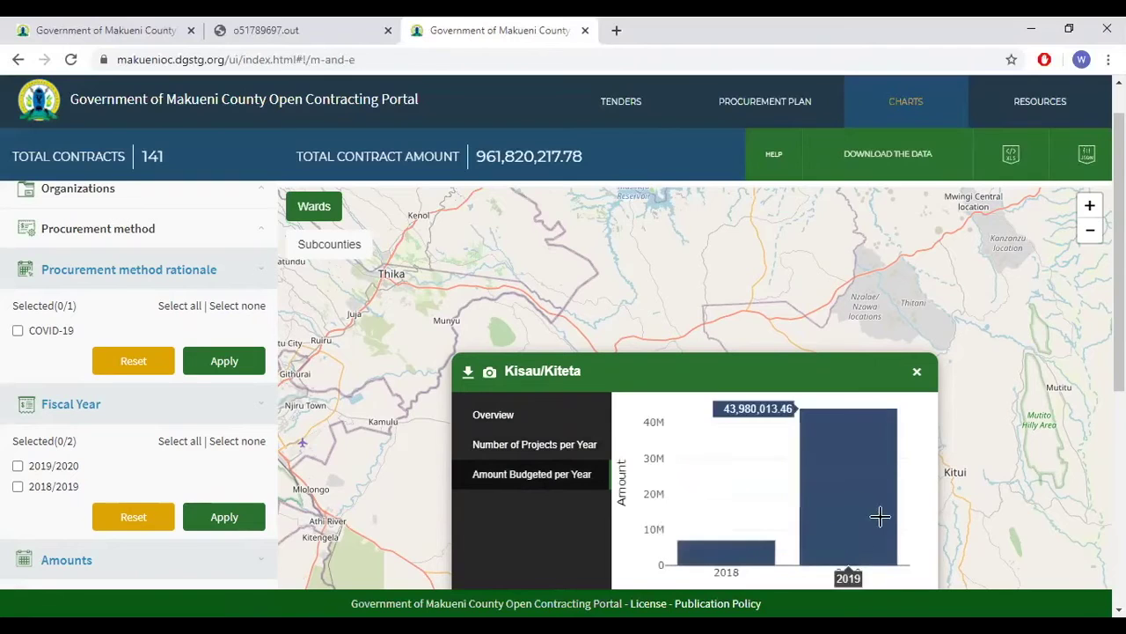